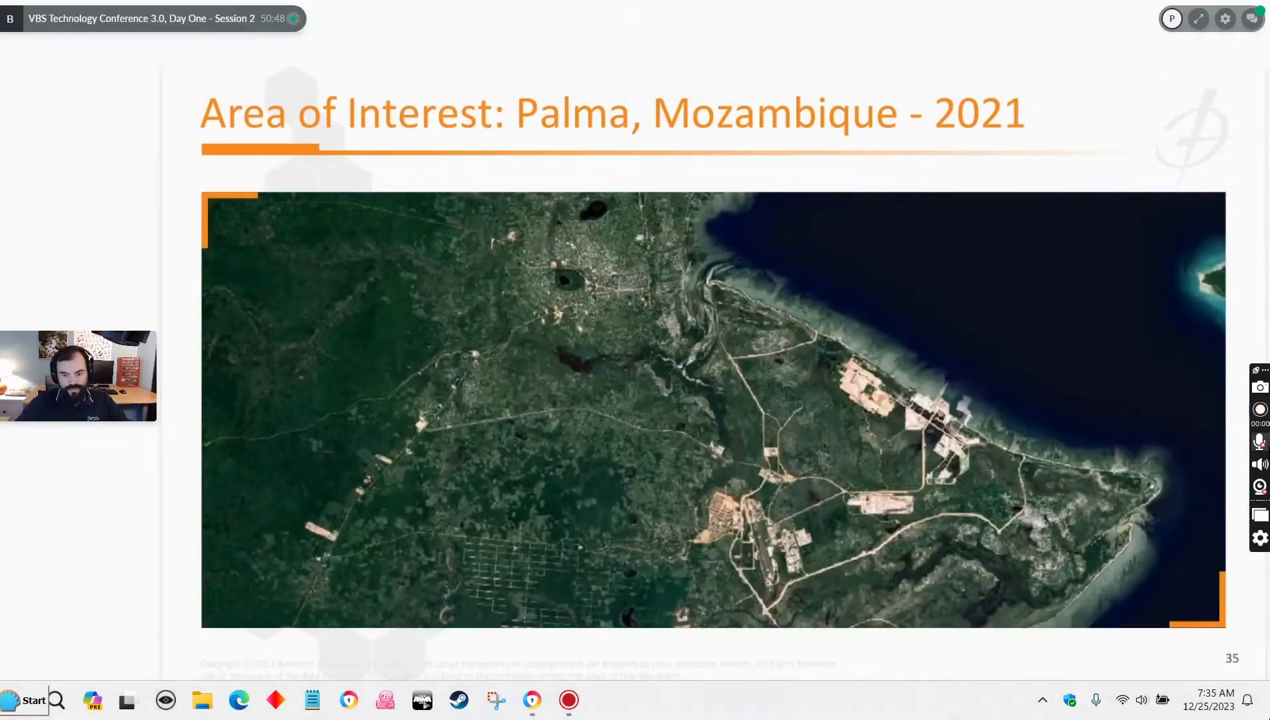
# Step: Skip the conference video ahead to 51:36, the World Server and BrightEarth globe demo
pyautogui.moveTo(1193, 562)
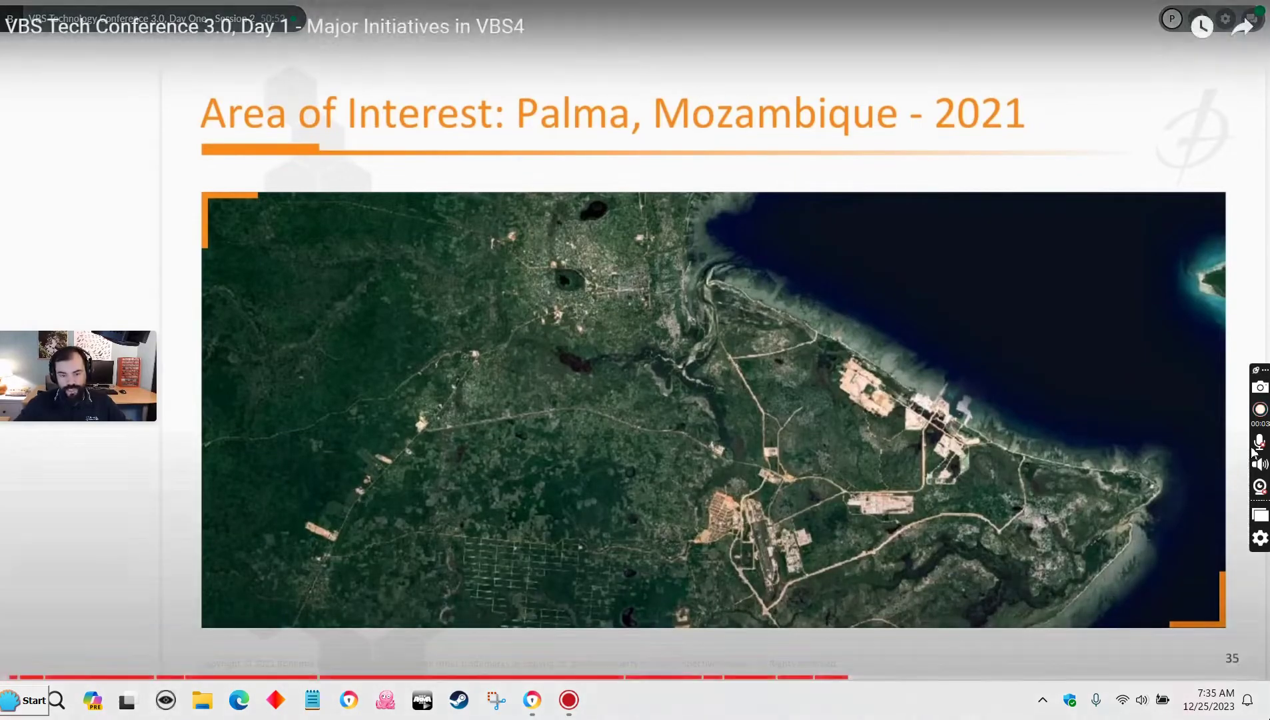
pyautogui.moveTo(993, 511)
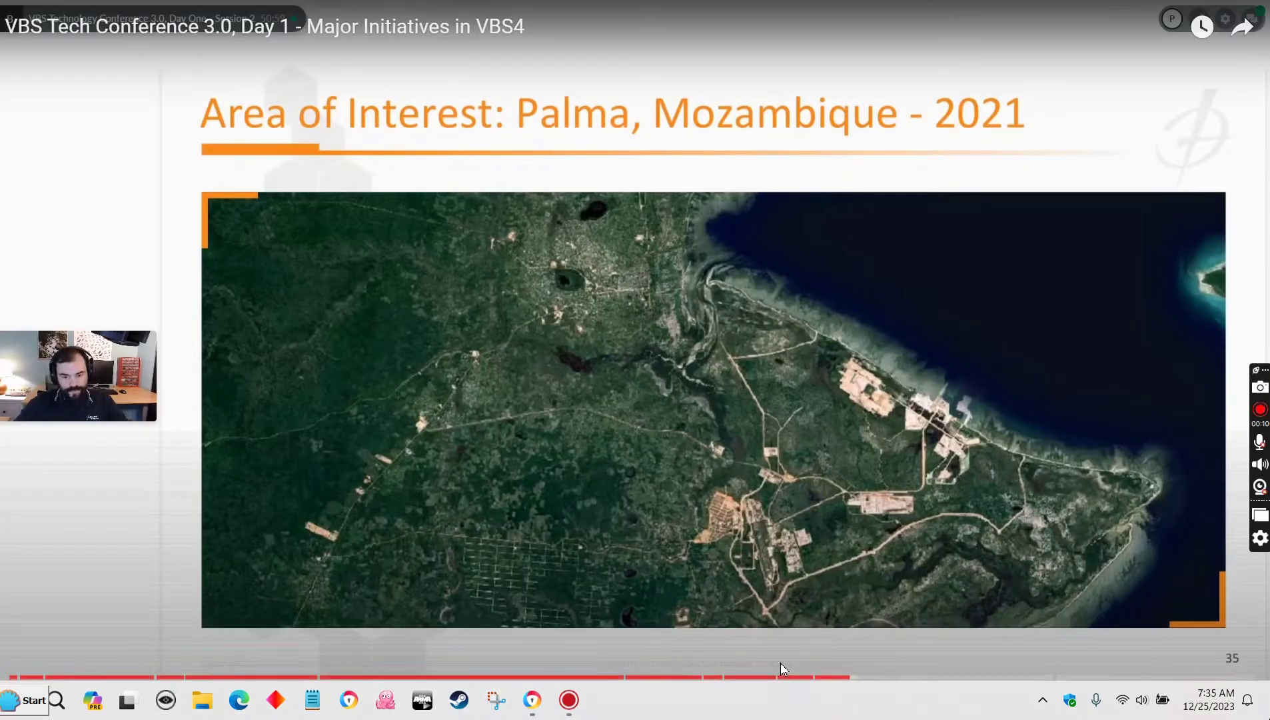
pyautogui.moveTo(848, 678); pyautogui.dragTo(860, 680)
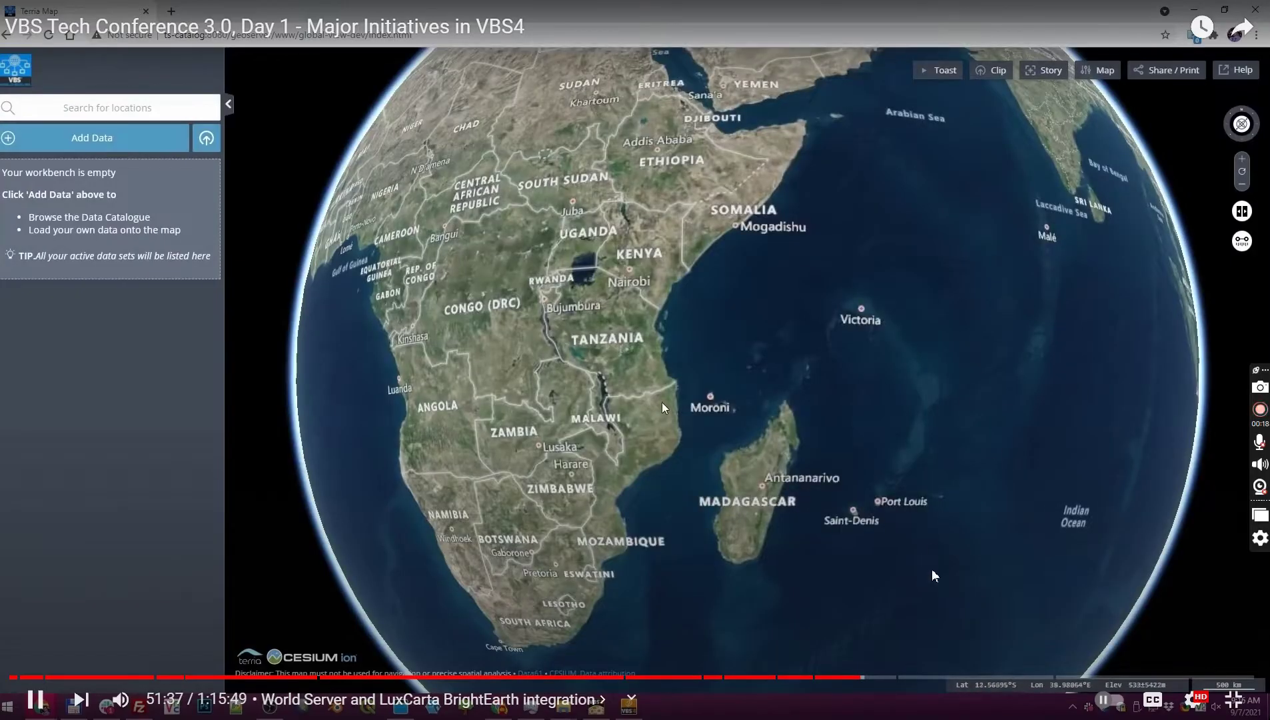
# Step: Seek the video back to the live map demo and load the Terria Map global-view page
pyautogui.moveTo(861, 681)
pyautogui.mouseDown()
pyautogui.moveTo(835, 683)
pyautogui.moveTo(850, 681)
pyautogui.mouseUp()
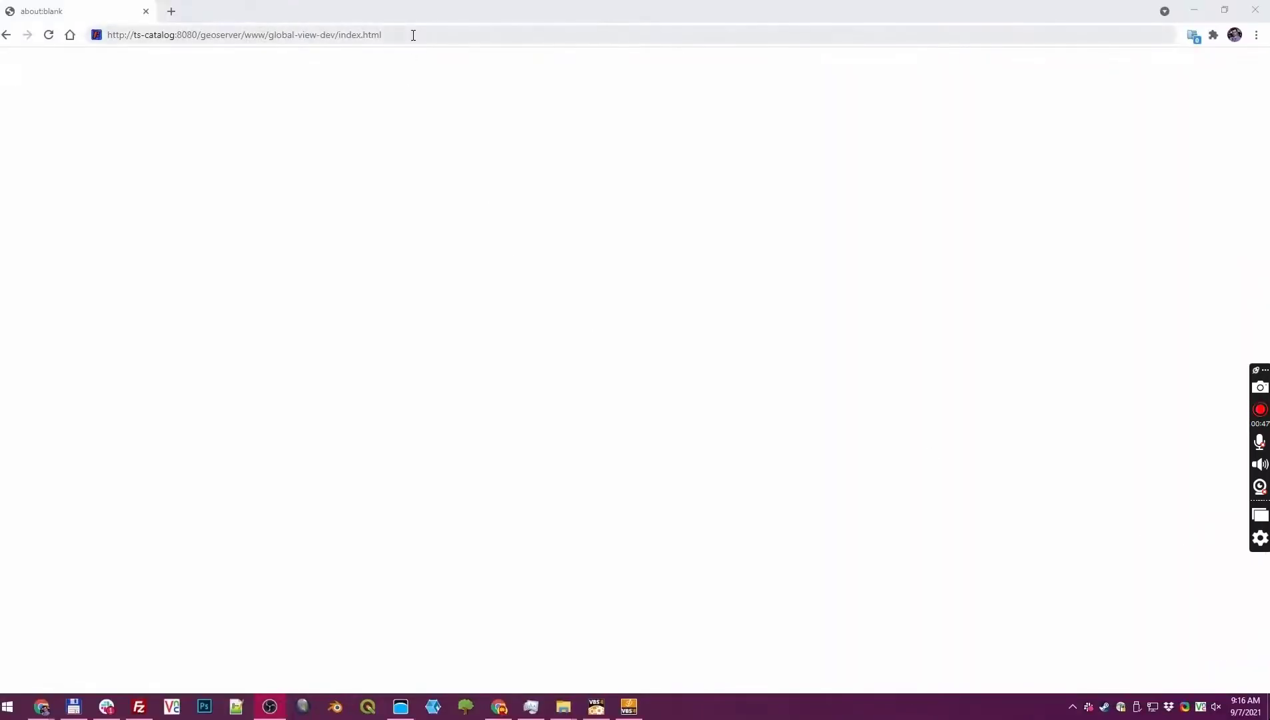
pyautogui.press('Return')
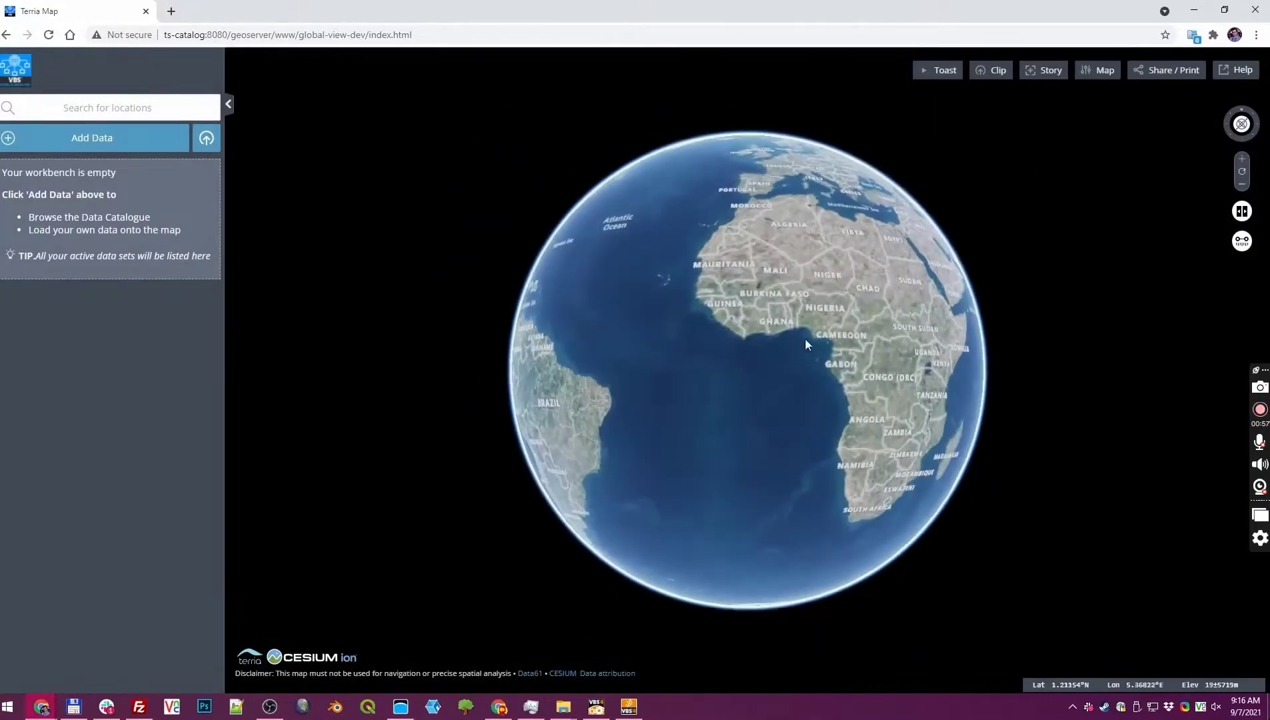
# Step: Rotate and zoom the globe from Africa down to the Mozambique coastline and islands
pyautogui.moveTo(805, 344); pyautogui.dragTo(578, 294)
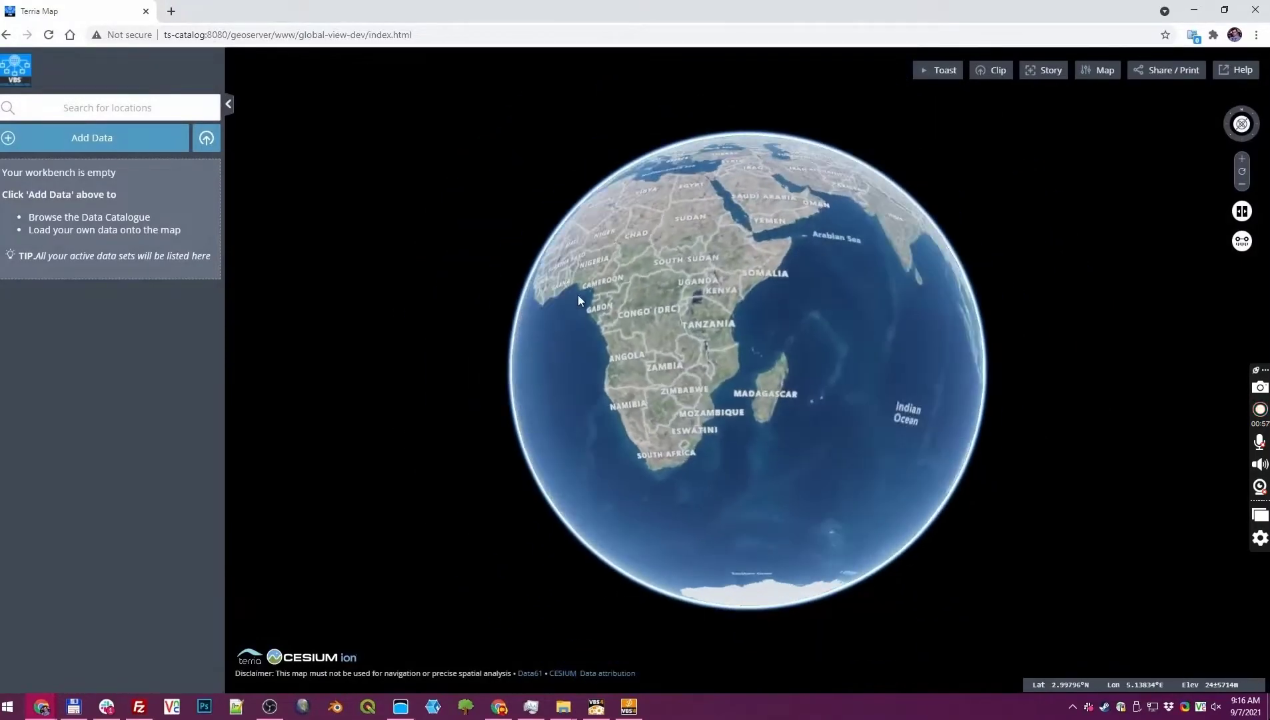
pyautogui.scroll(5, 765, 353)
pyautogui.scroll(10, 659, 408)
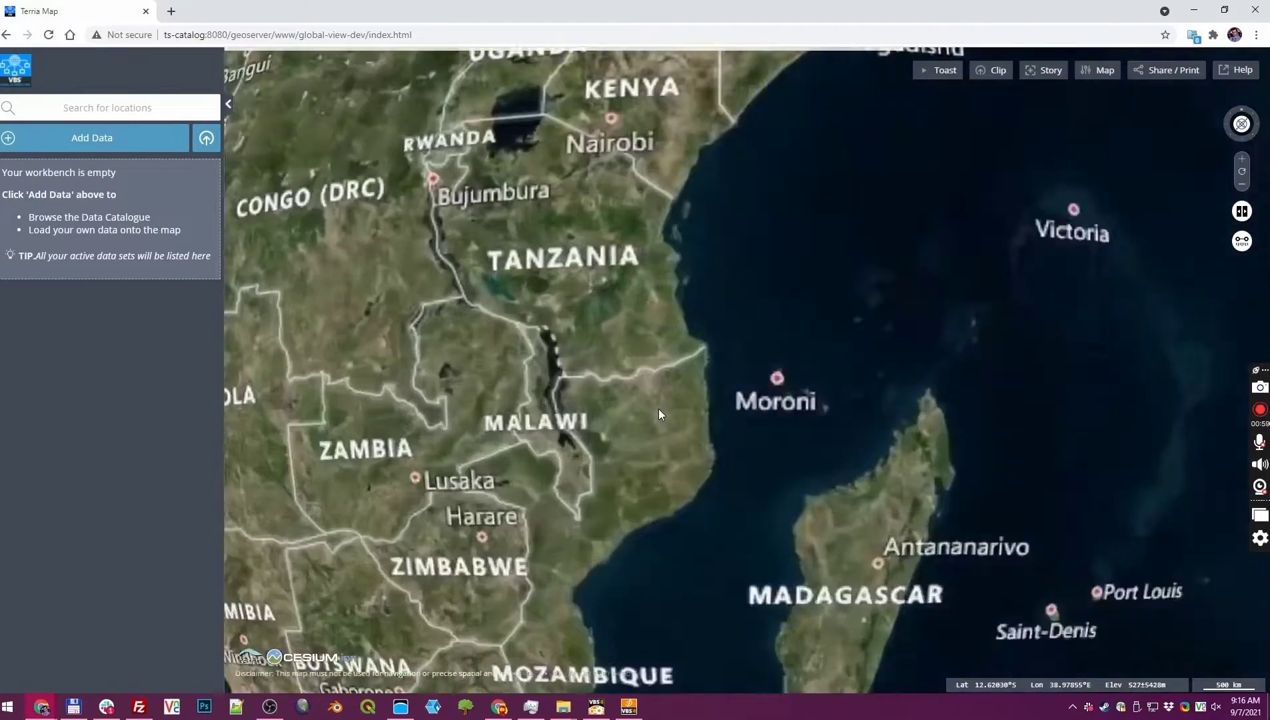
pyautogui.scroll(10, 706, 325)
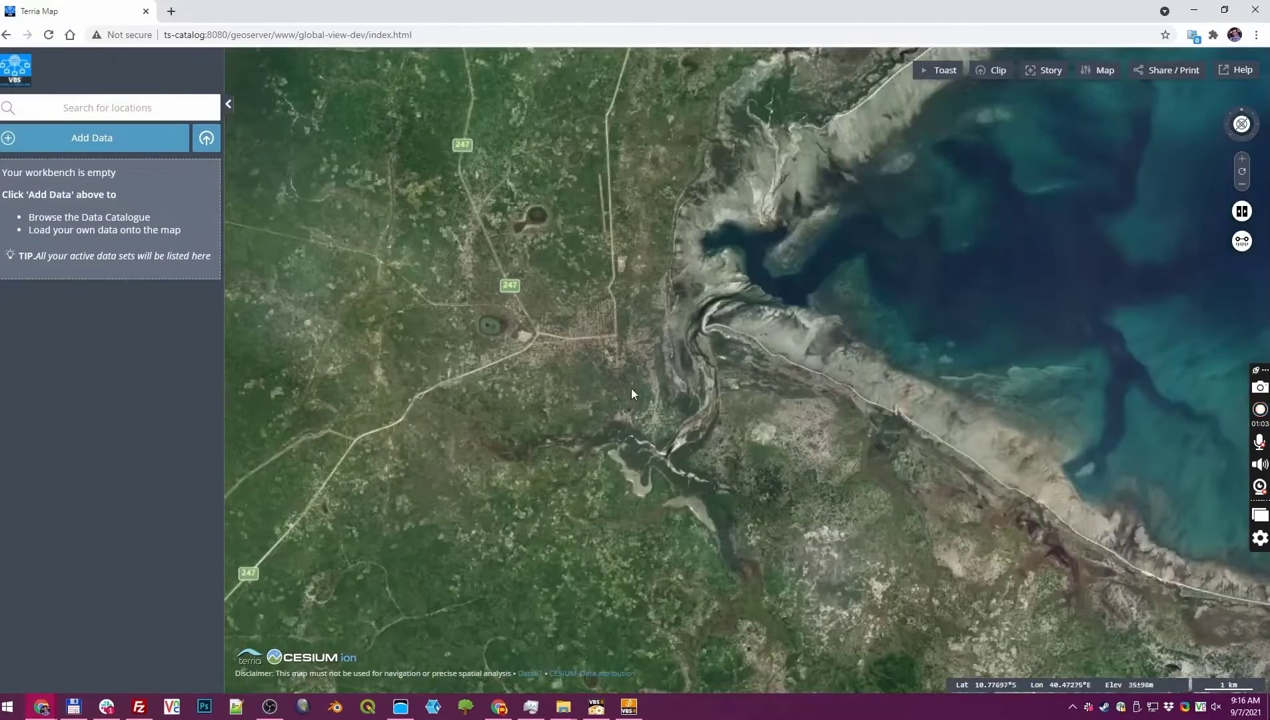
pyautogui.moveTo(631, 388); pyautogui.dragTo(543, 253)
pyautogui.scroll(-3, 574, 248)
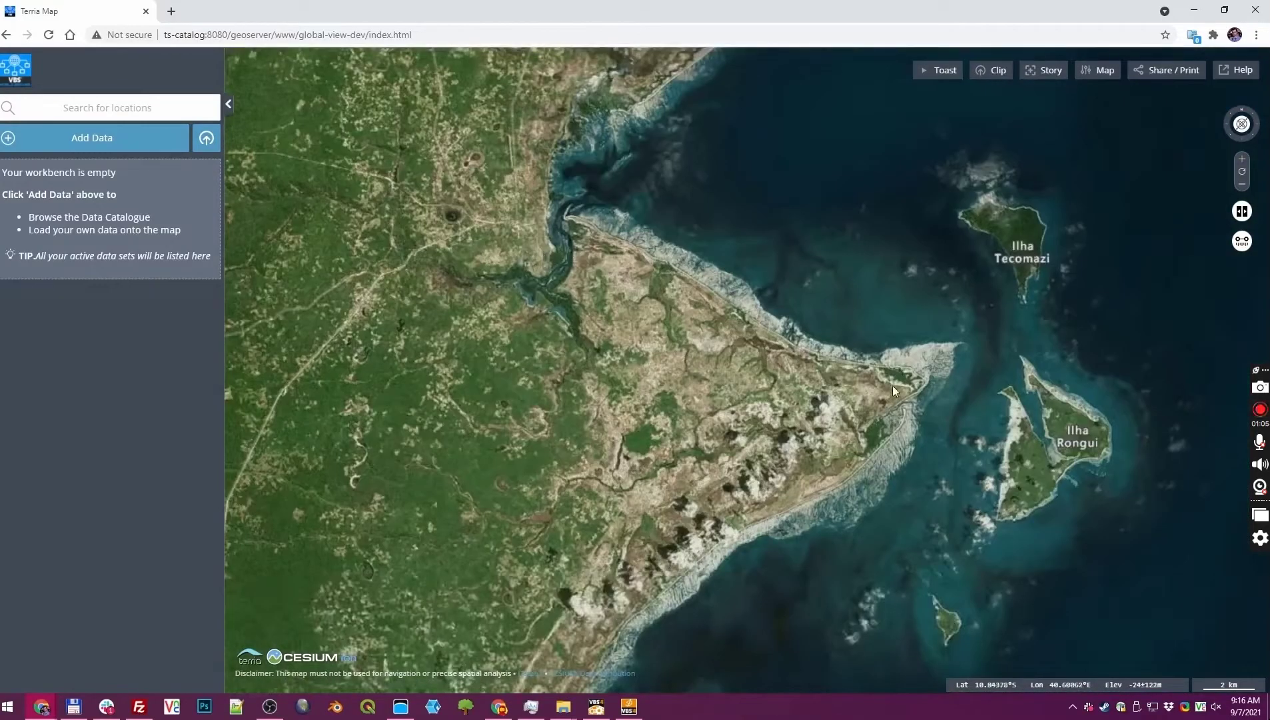
# Step: Centre the town beside the bay and zoom to 50 m scale over its streets
pyautogui.moveTo(663, 407); pyautogui.dragTo(790, 400)
pyautogui.scroll(5, 616, 363)
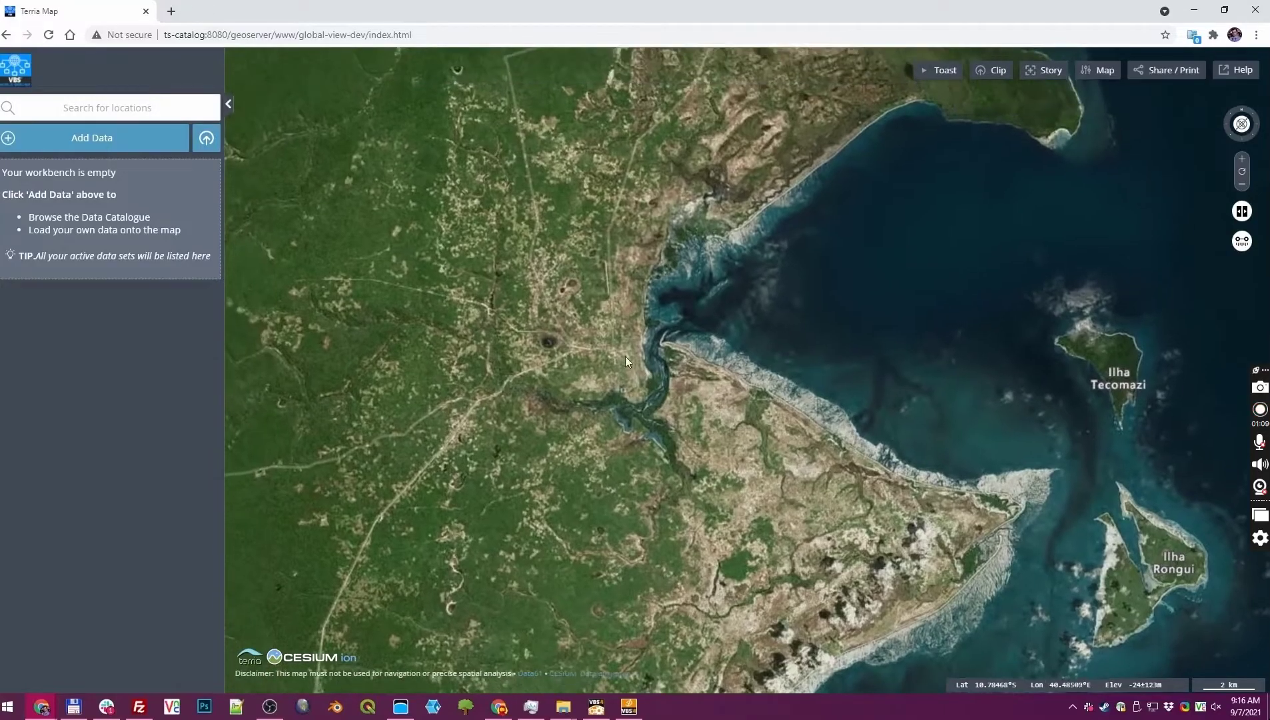
pyautogui.scroll(4, 611, 351)
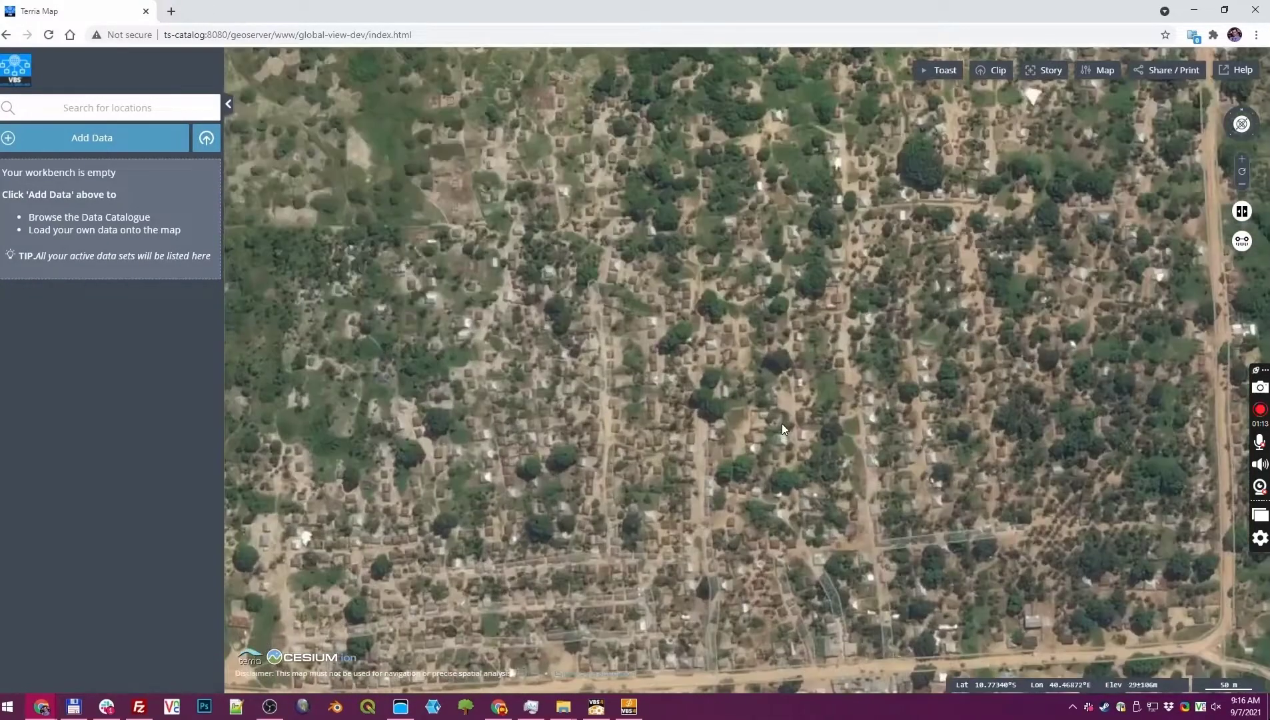
pyautogui.moveTo(781, 422)
pyautogui.mouseDown()
pyautogui.moveTo(821, 409)
pyautogui.moveTo(793, 427)
pyautogui.moveTo(805, 426)
pyautogui.mouseUp()
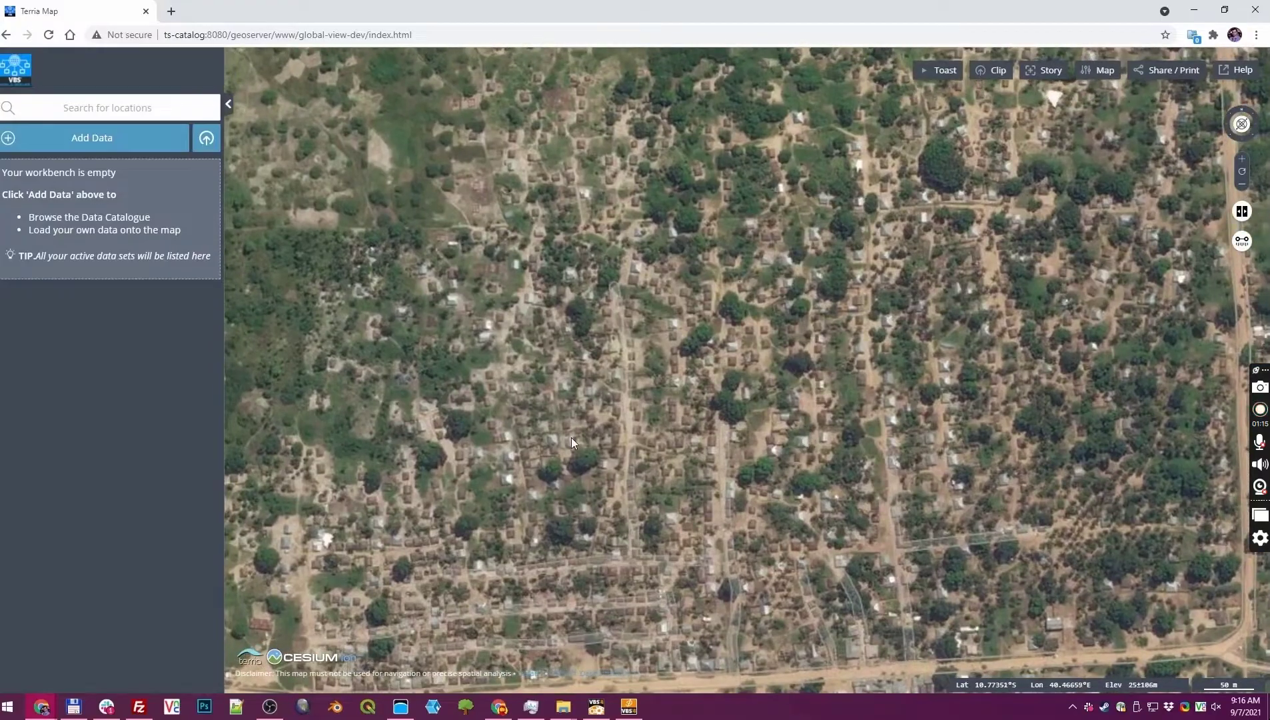
pyautogui.moveTo(683, 442); pyautogui.dragTo(836, 439)
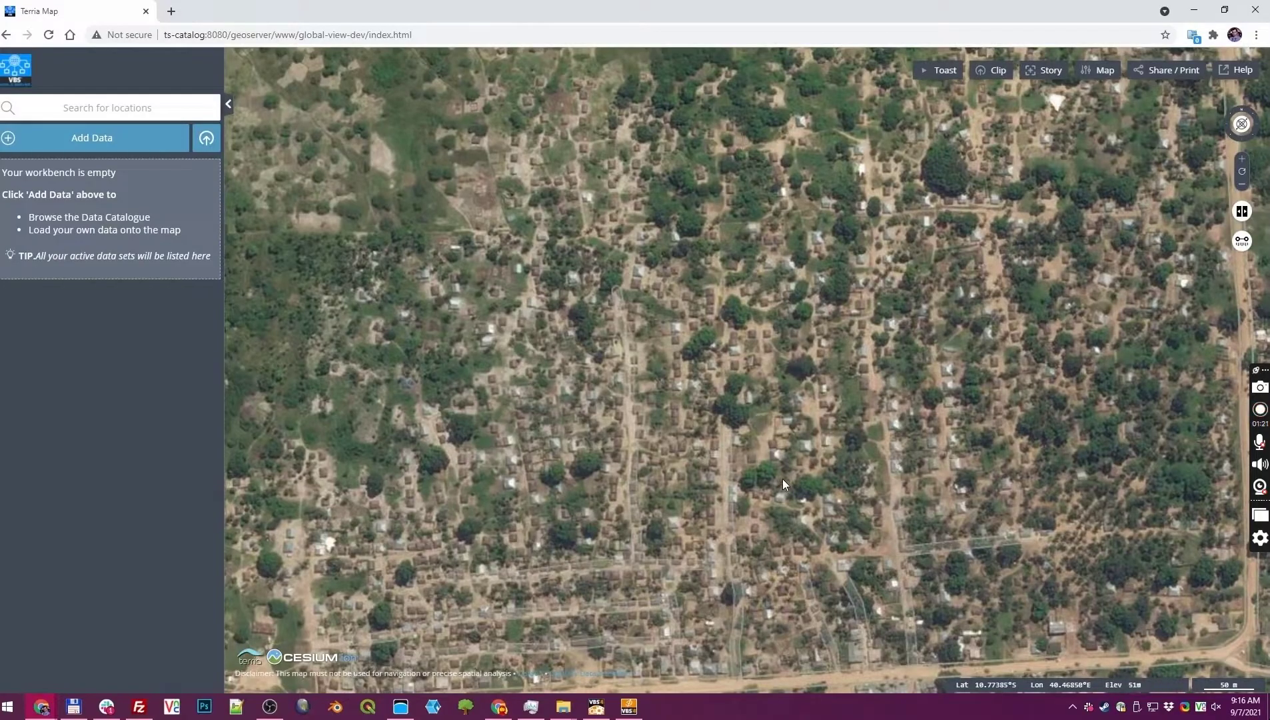
pyautogui.moveTo(797, 430); pyautogui.dragTo(816, 433)
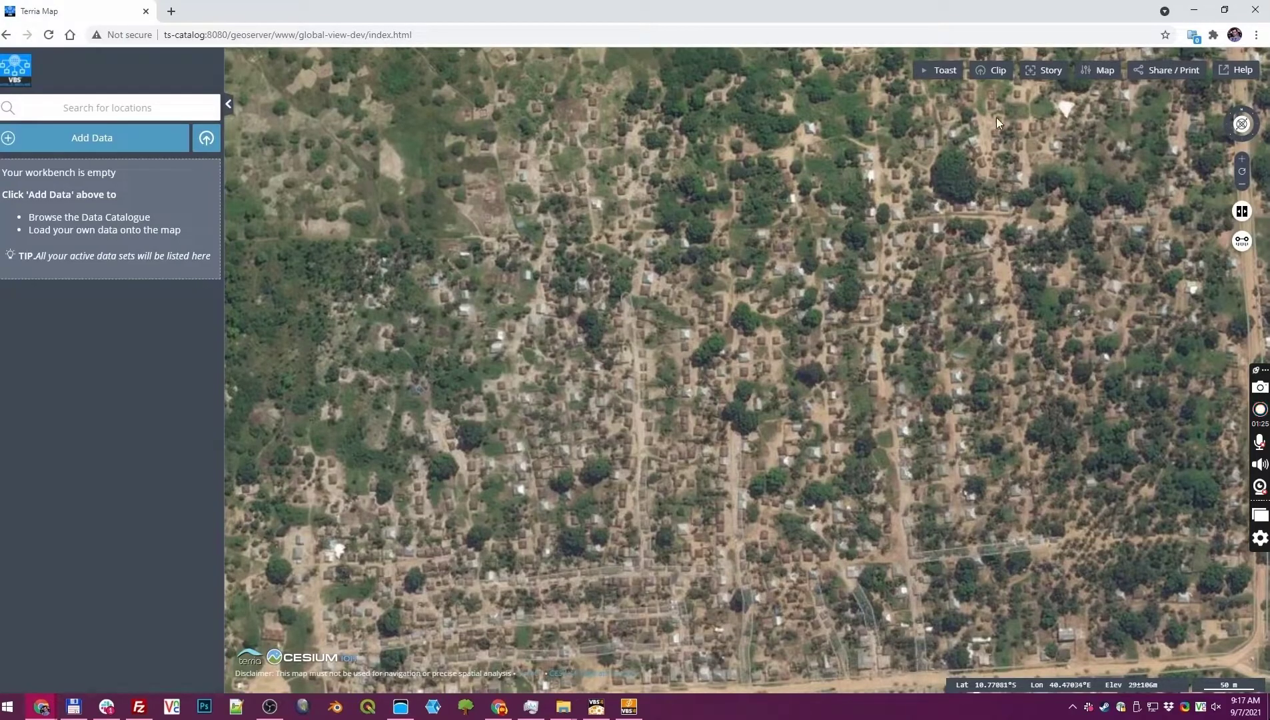
# Step: Clip the current town view and run the LuxCarta AllLayers process on it
pyautogui.click(996, 73)
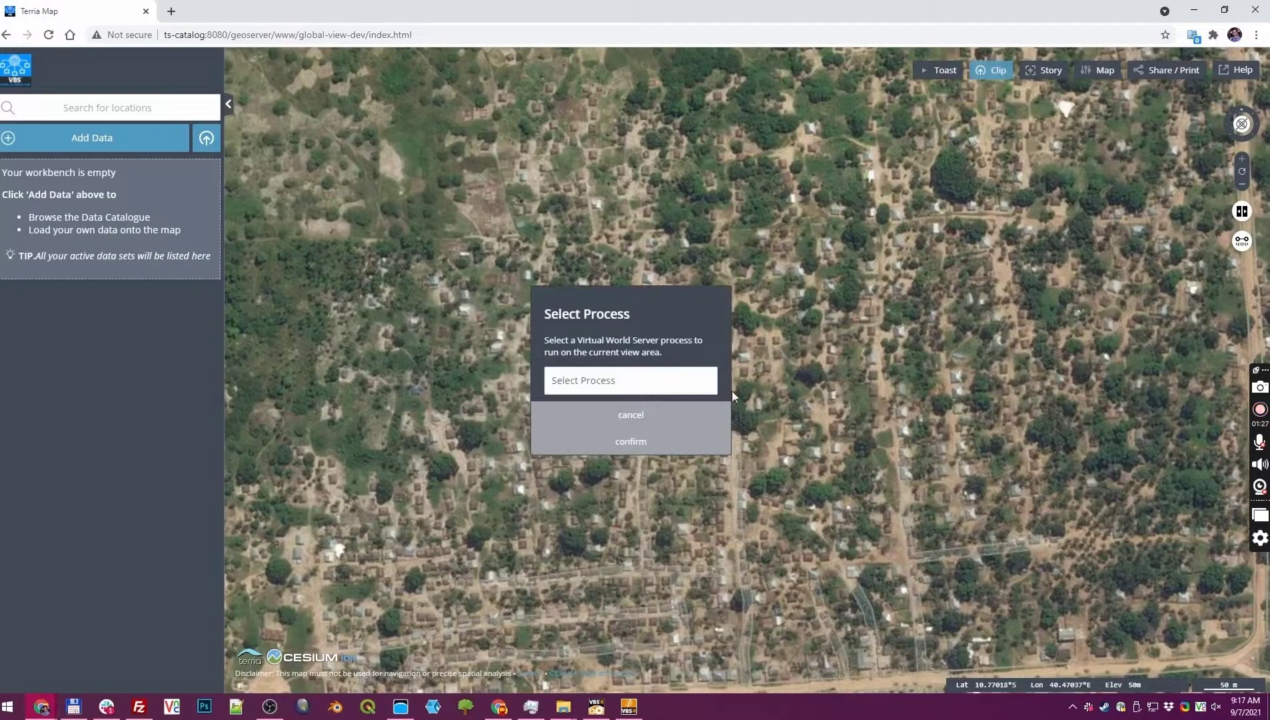
pyautogui.click(655, 385)
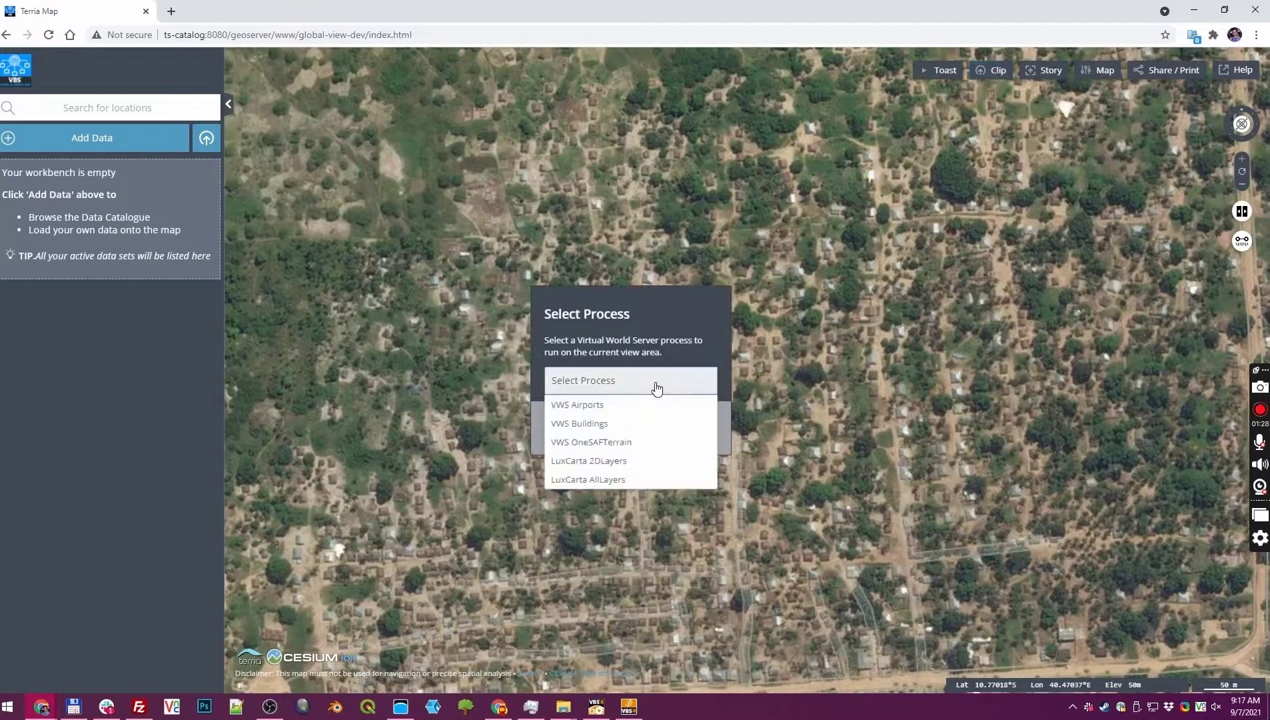
pyautogui.click(613, 480)
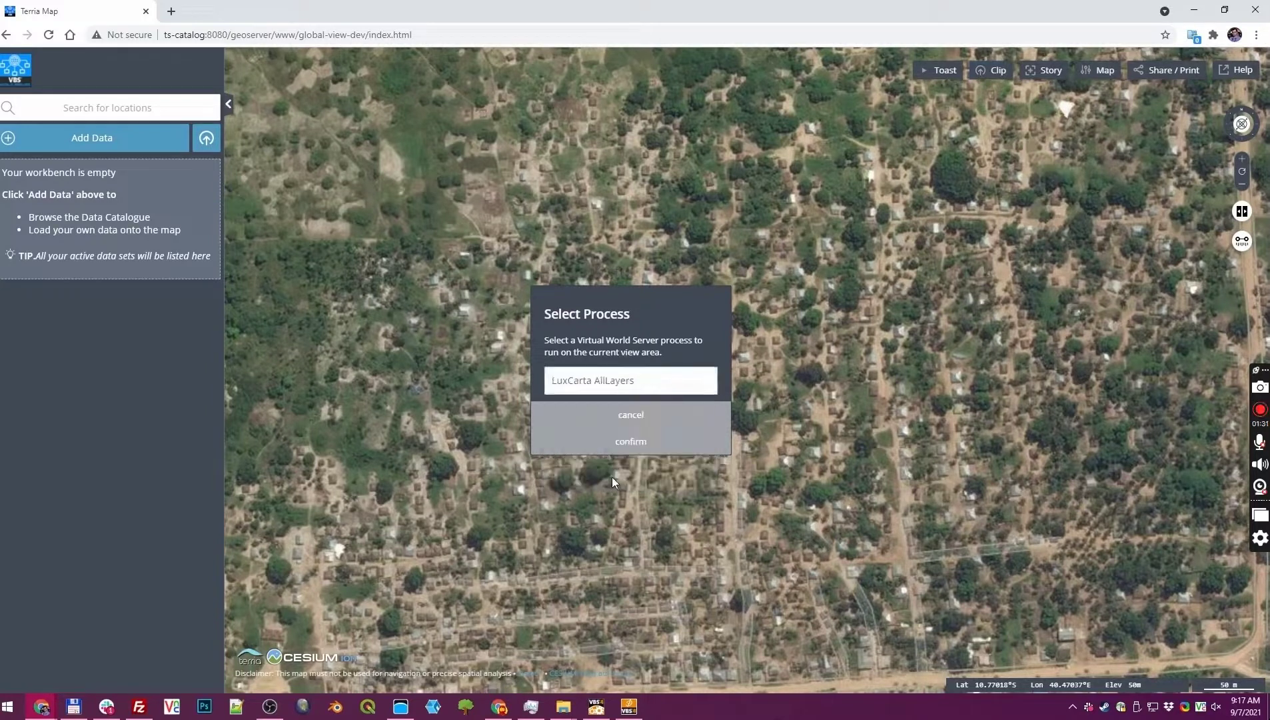
pyautogui.click(630, 443)
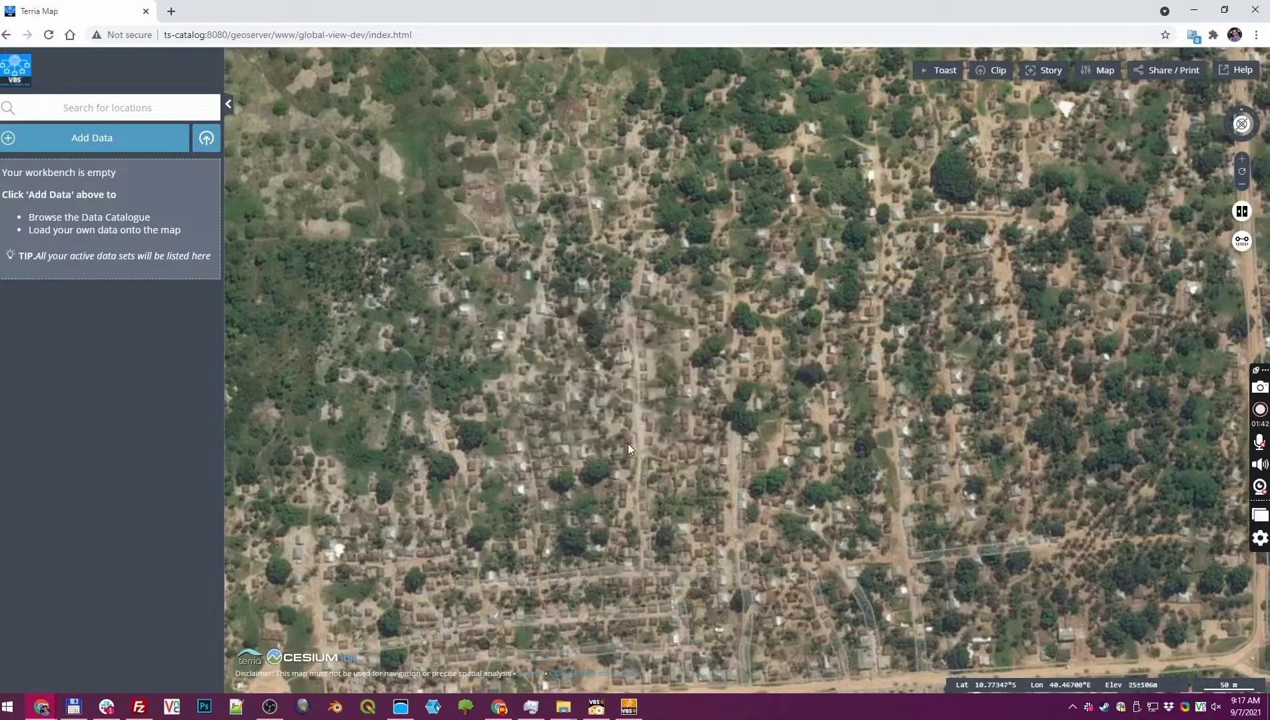
# Step: Follow the process logs in the DevTools Console until the trees, buildings and imagery layers load
pyautogui.rightClick(190, 479)
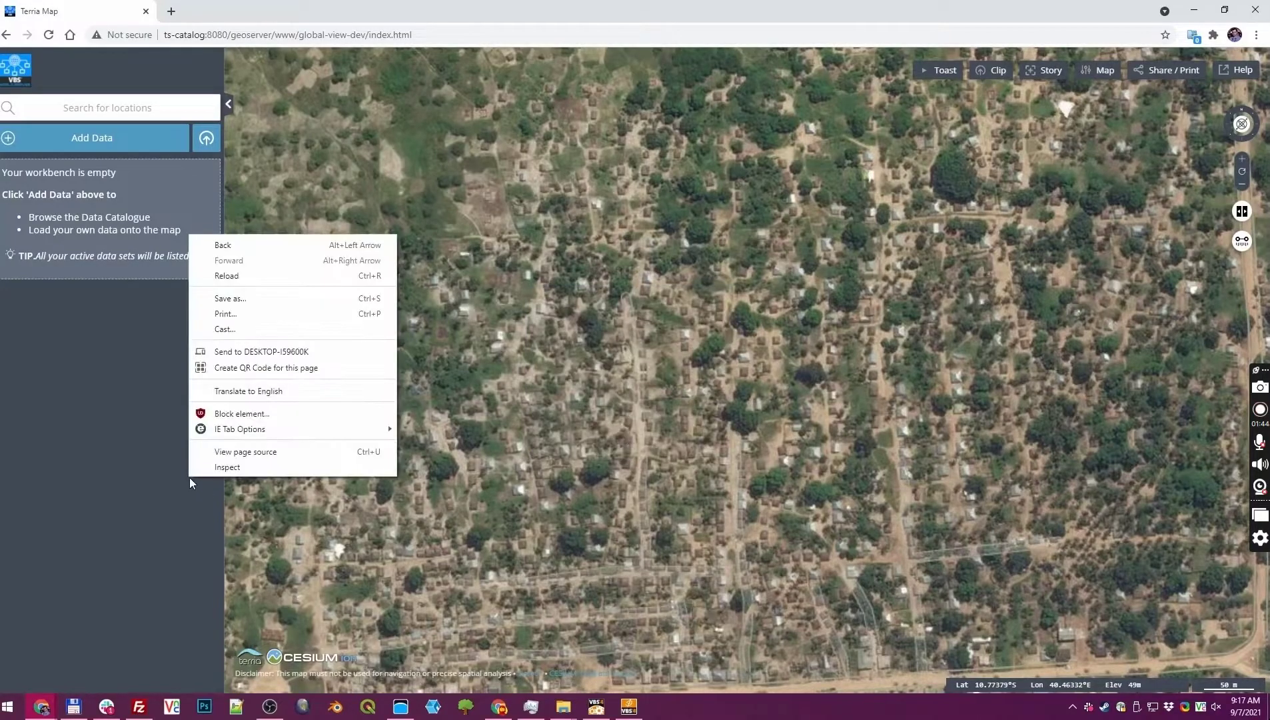
pyautogui.click(230, 468)
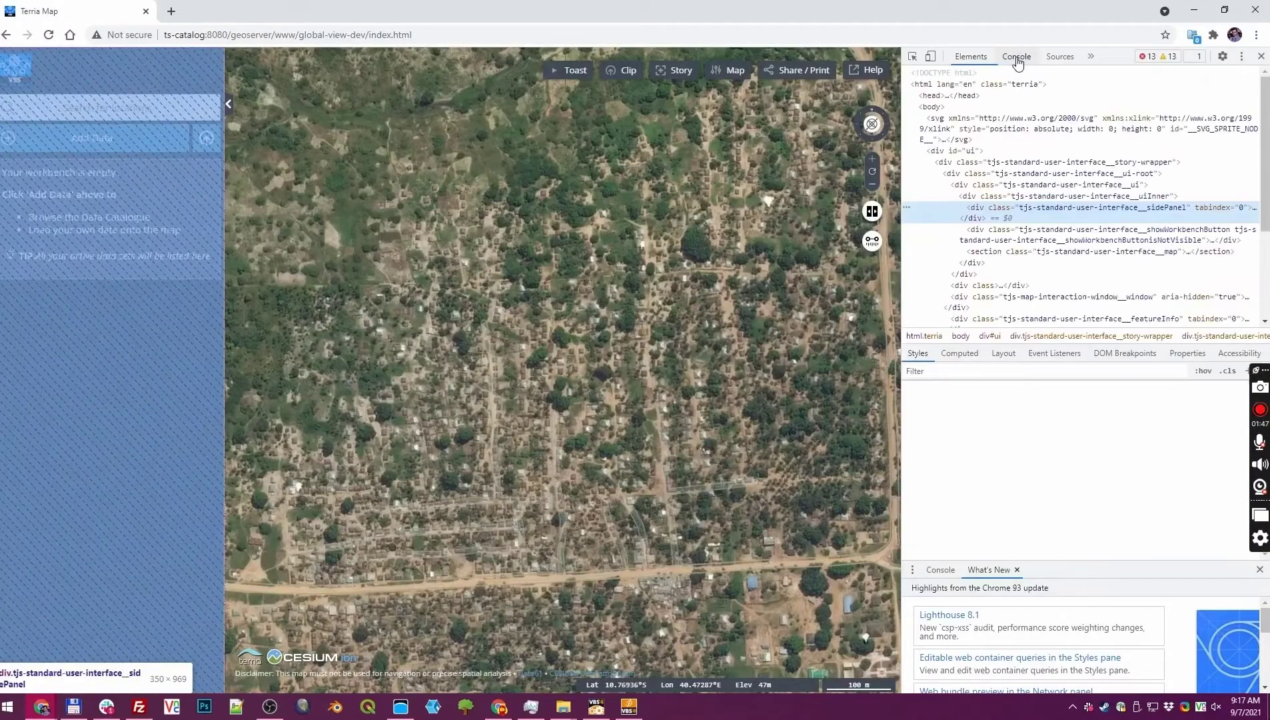
pyautogui.click(1017, 57)
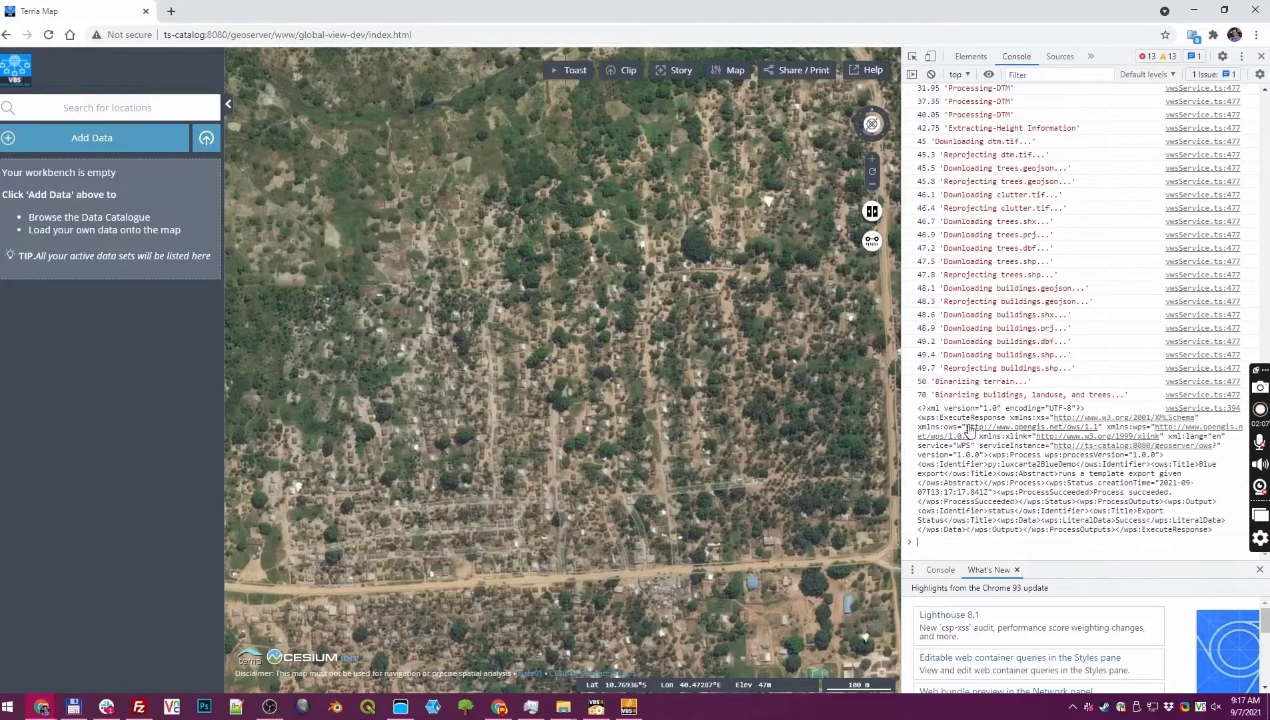
pyautogui.click(1261, 56)
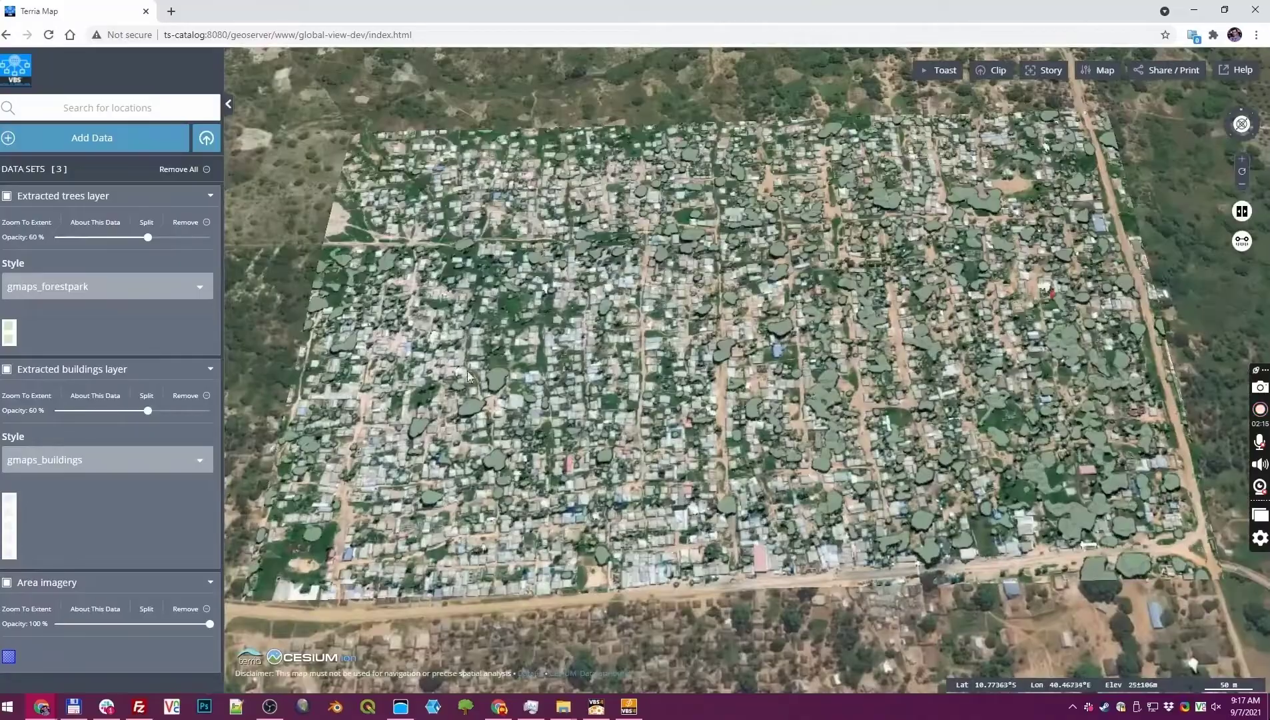
# Step: Try the trees and buildings opacity sliders, leaving both layers at 100%
pyautogui.moveTo(154, 239); pyautogui.dragTo(211, 238)
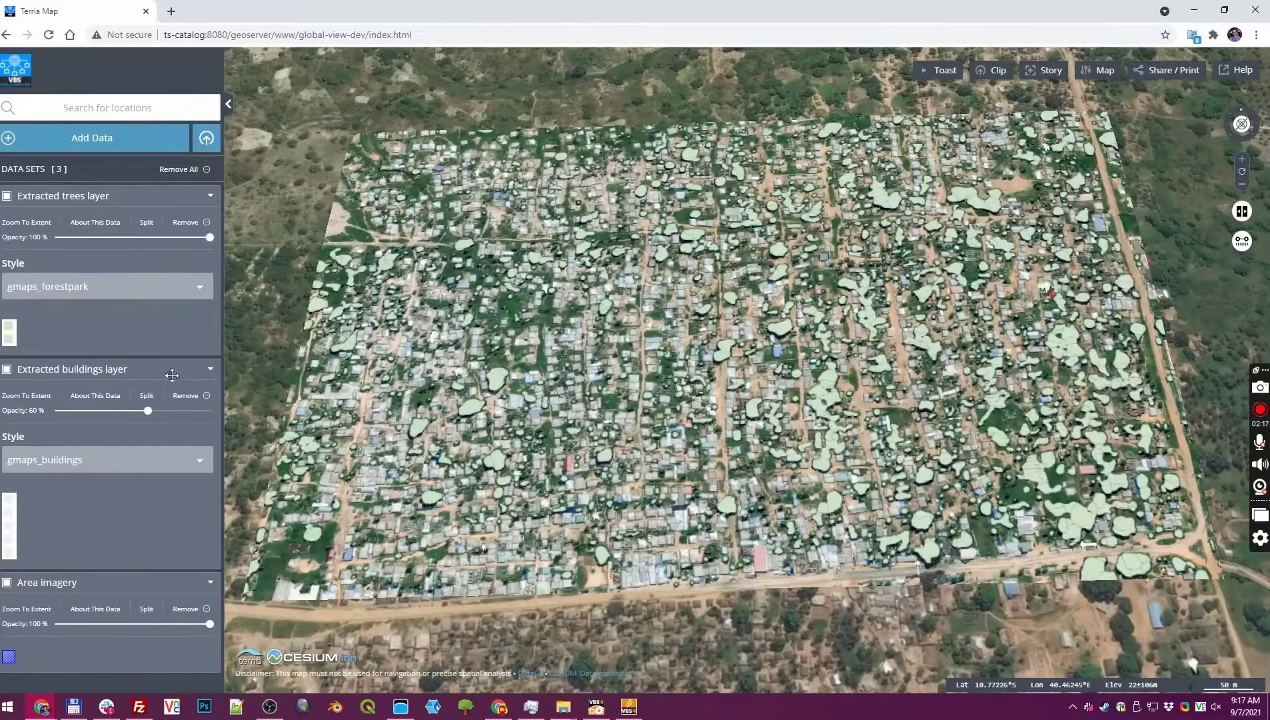
pyautogui.moveTo(146, 409); pyautogui.dragTo(252, 411)
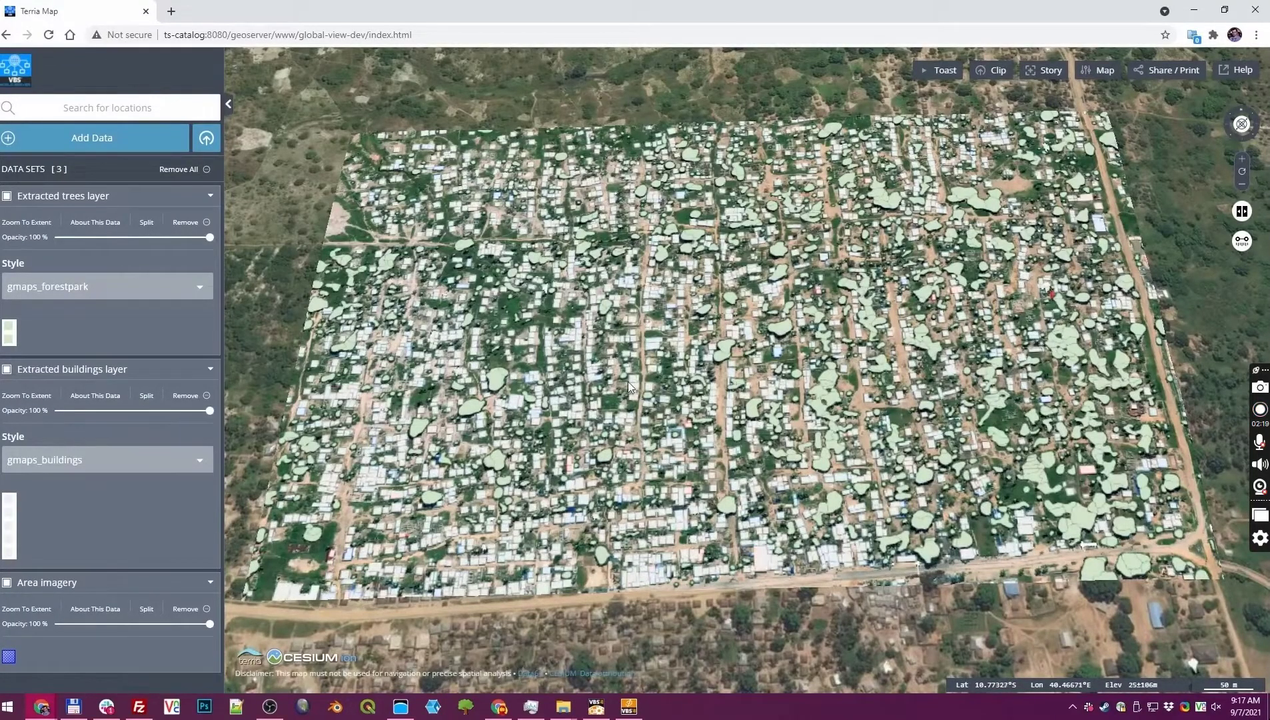
pyautogui.scroll(5, 629, 381)
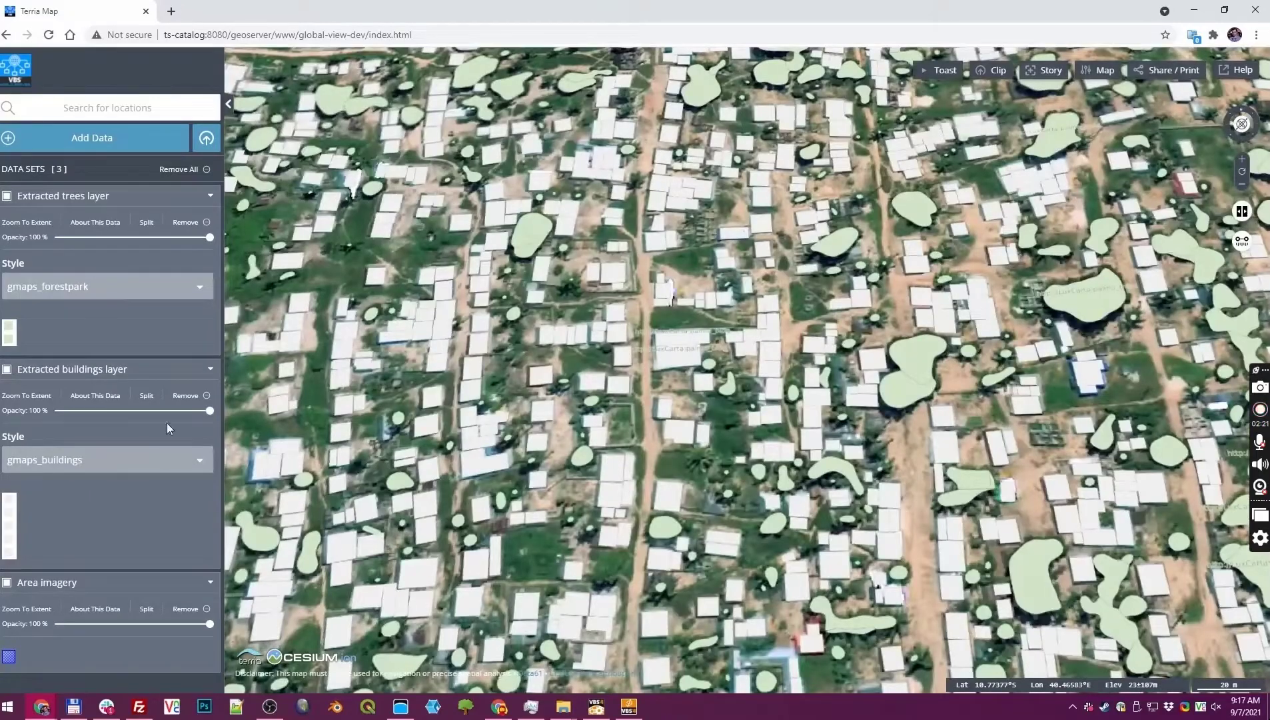
pyautogui.moveTo(210, 407)
pyautogui.mouseDown()
pyautogui.moveTo(80, 410)
pyautogui.moveTo(186, 411)
pyautogui.mouseUp()
pyautogui.moveTo(107, 411); pyautogui.dragTo(343, 449)
# Step: Fade the Extracted trees layer down to 0% opacity after briefly trying 56%
pyautogui.moveTo(209, 237); pyautogui.dragTo(141, 237)
pyautogui.moveTo(223, 248); pyautogui.dragTo(298, 245)
pyautogui.moveTo(211, 237); pyautogui.dragTo(39, 240)
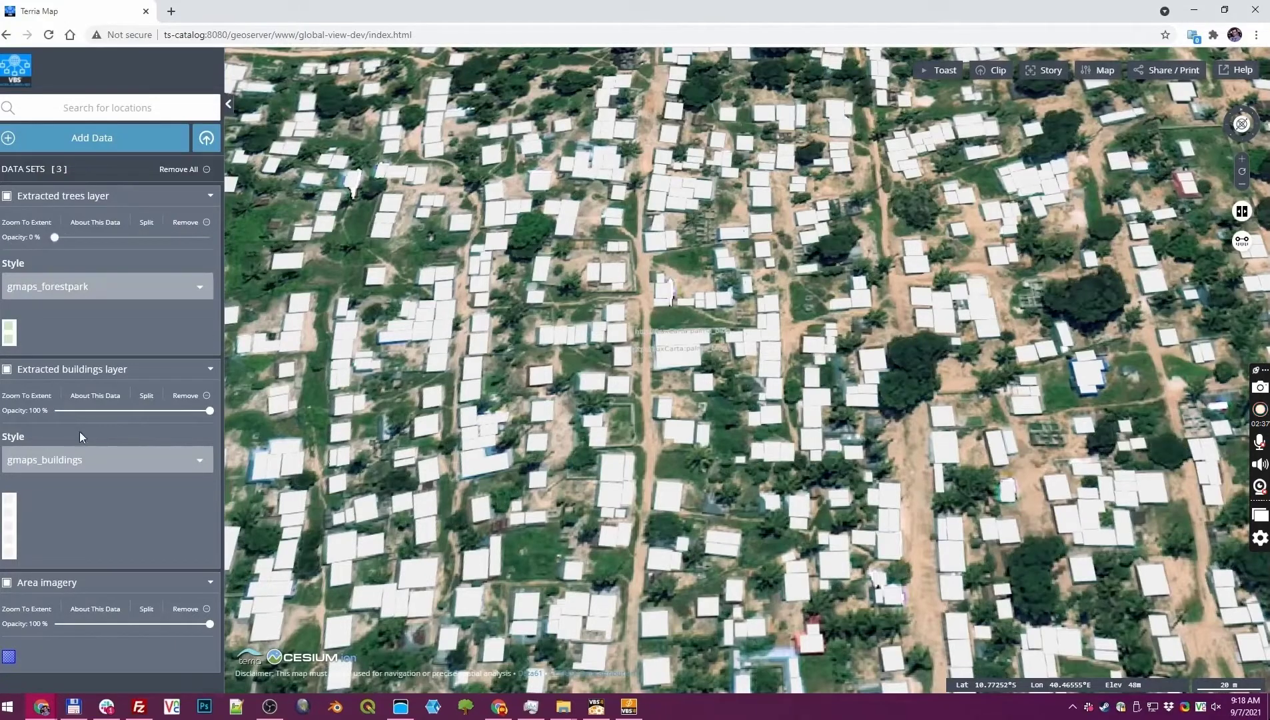
pyautogui.moveTo(60, 411); pyautogui.dragTo(28, 415)
# Step: Zoom to the Area imagery extent, tilt the map and test the imagery opacity slider
pyautogui.click(31, 613)
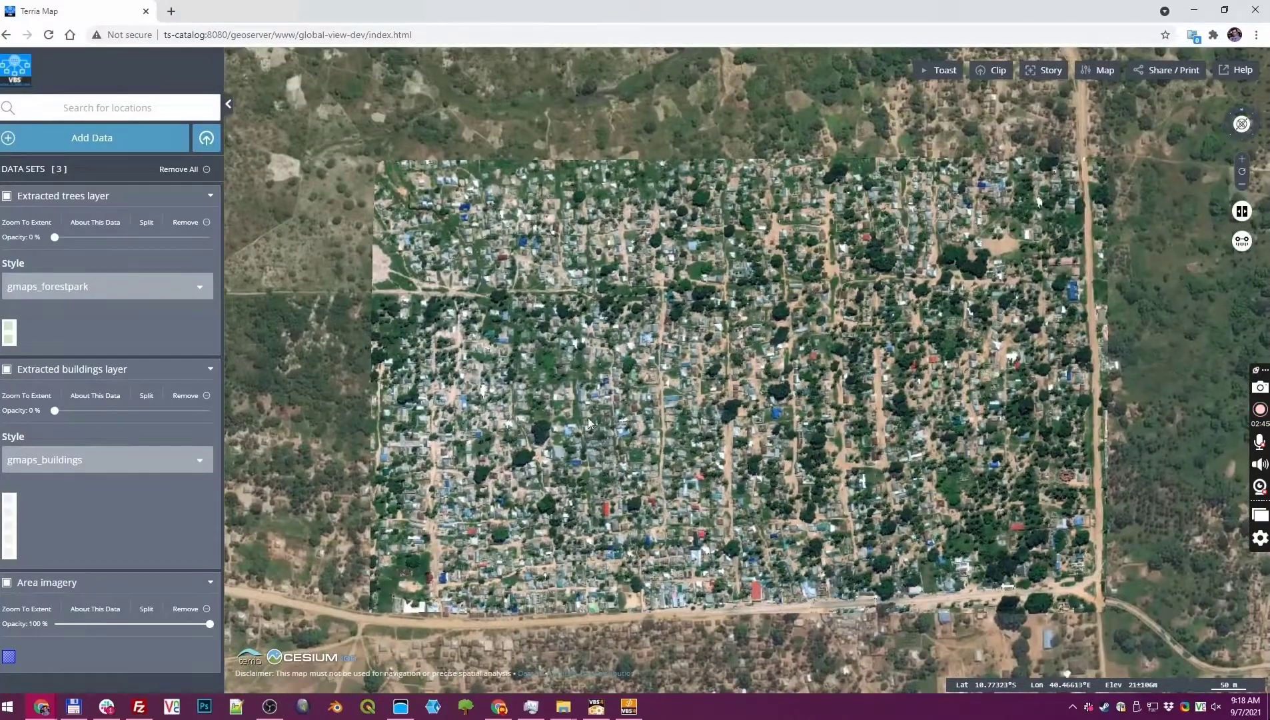
pyautogui.moveTo(588, 417); pyautogui.dragTo(627, 319, button='middle')
pyautogui.moveTo(214, 625); pyautogui.dragTo(80, 624)
pyautogui.moveTo(156, 635); pyautogui.dragTo(276, 635)
# Step: Swing the tilted view across the settlement and fade the Area imagery to 0%
pyautogui.scroll(10, 515, 568)
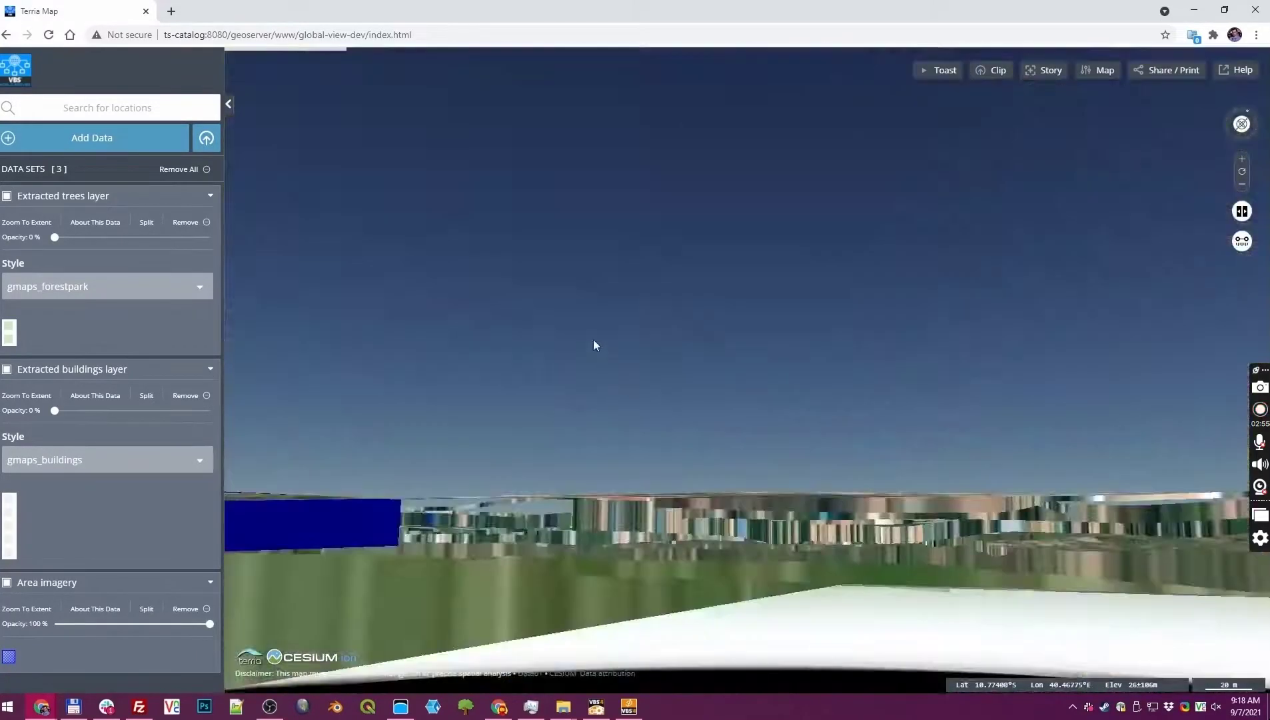
pyautogui.scroll(-5, 647, 599)
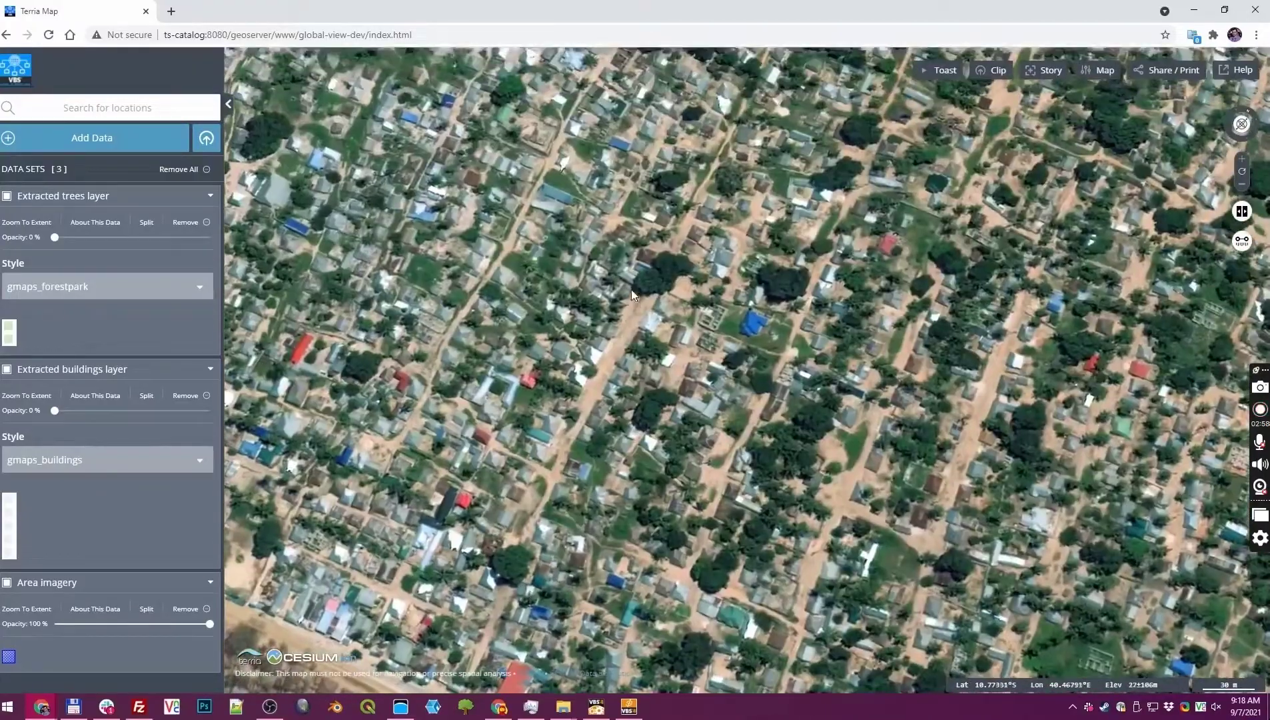
pyautogui.moveTo(631, 289); pyautogui.dragTo(787, 285)
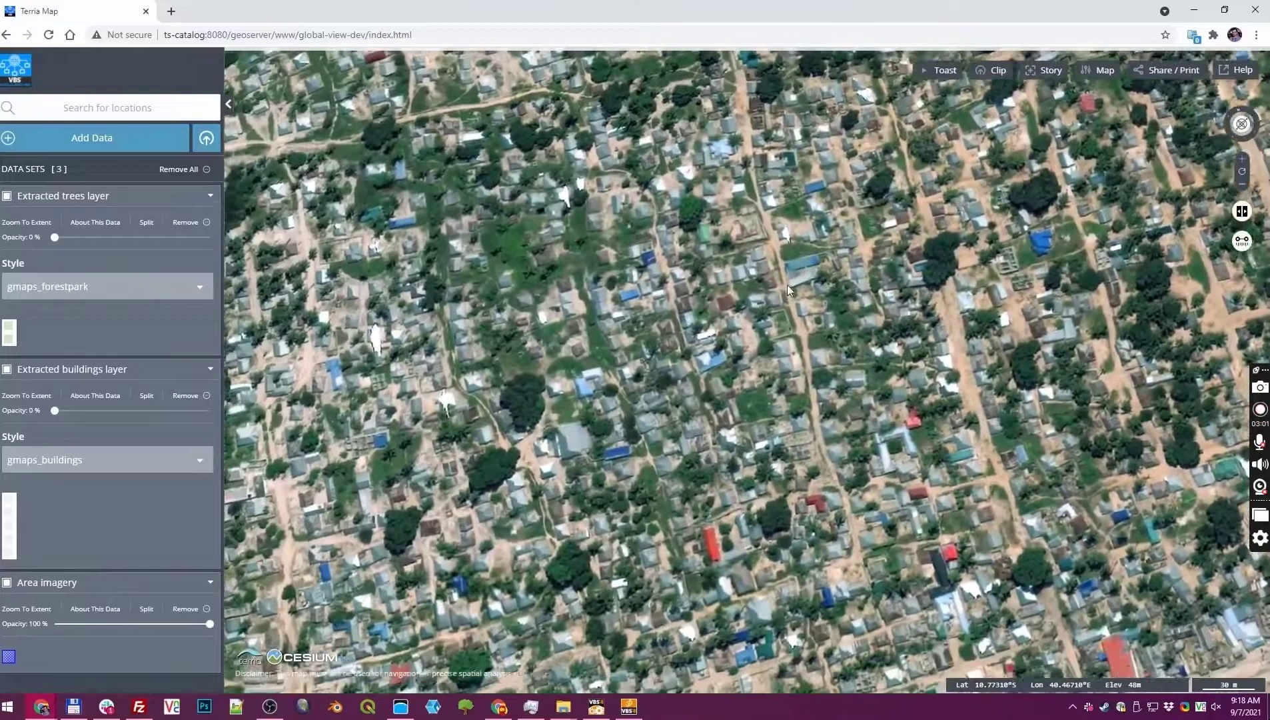
pyautogui.scroll(5, 698, 389)
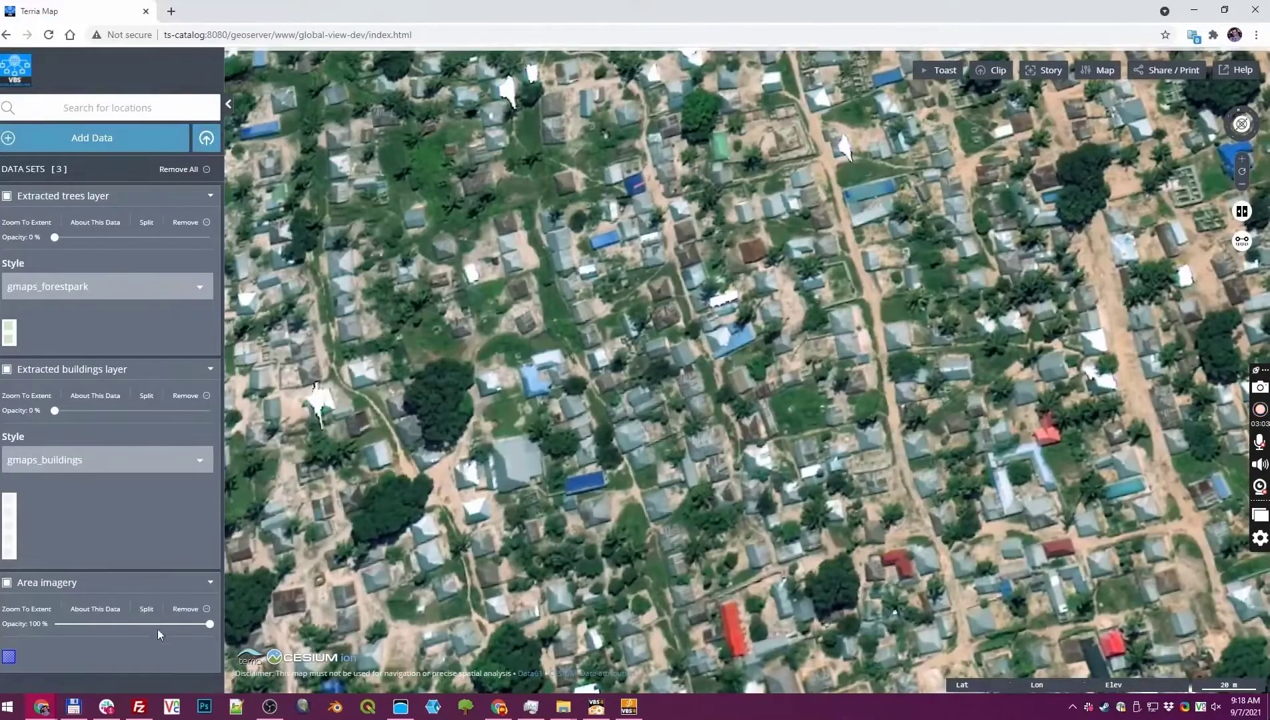
pyautogui.moveTo(210, 622); pyautogui.dragTo(54, 626)
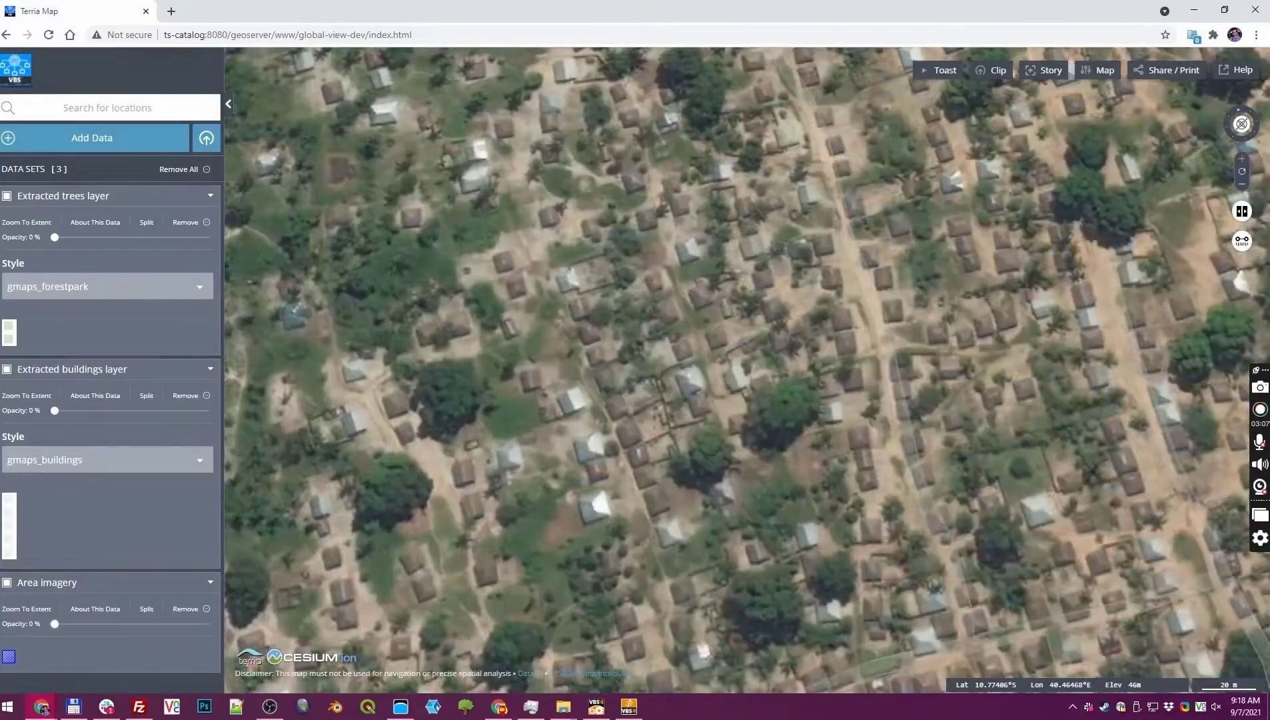
pyautogui.hotkey('alt', 'Tab')
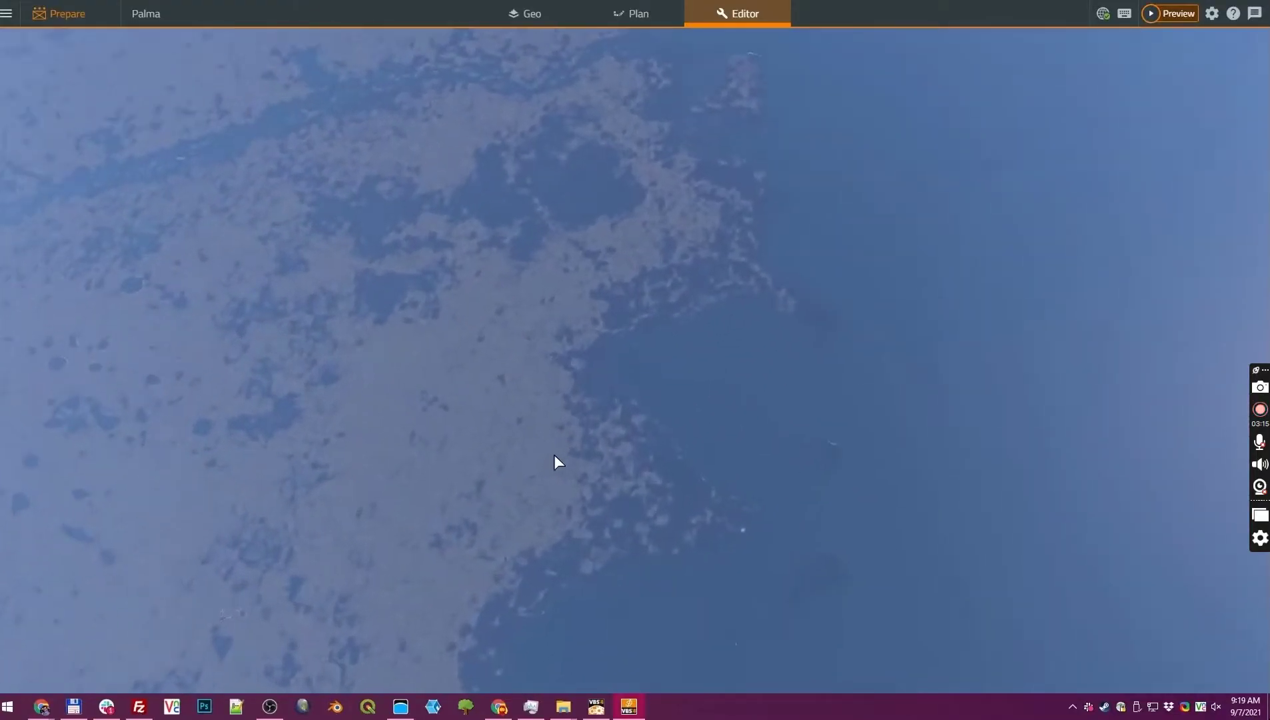
# Step: Fly the camera forward from orbit over the coastline, tilting down toward the town
pyautogui.press('w')
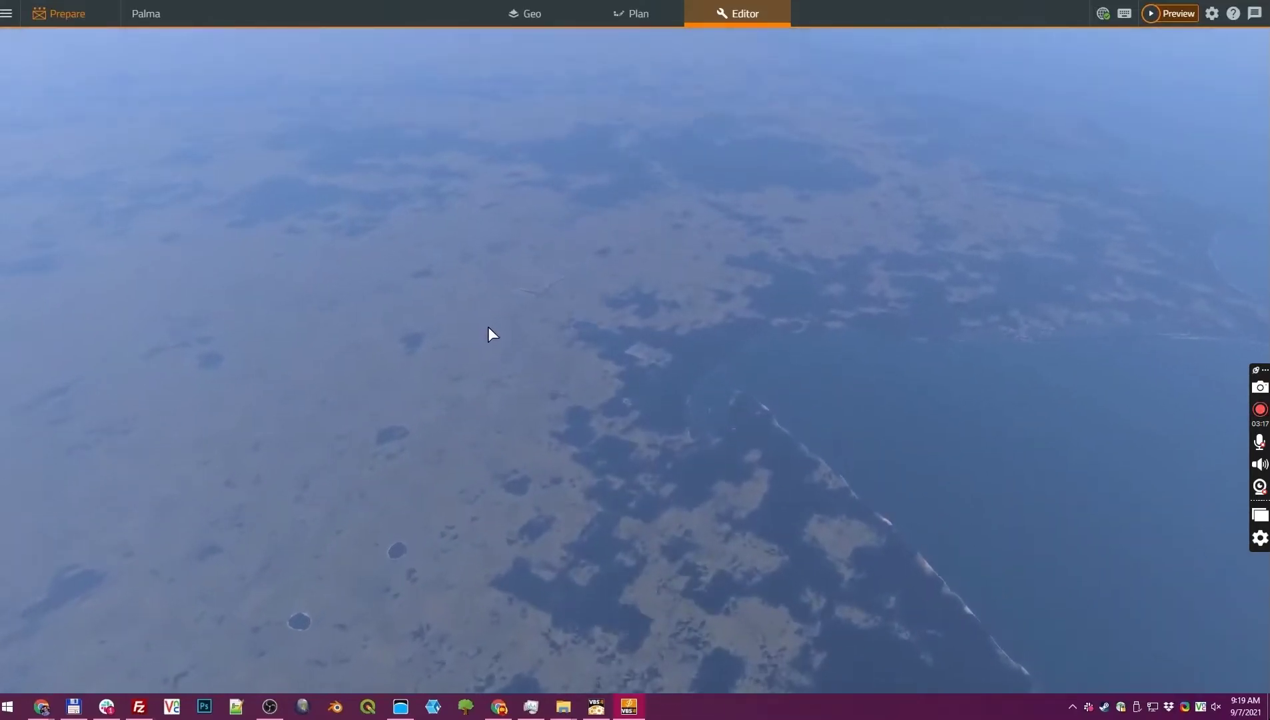
pyautogui.press('w')
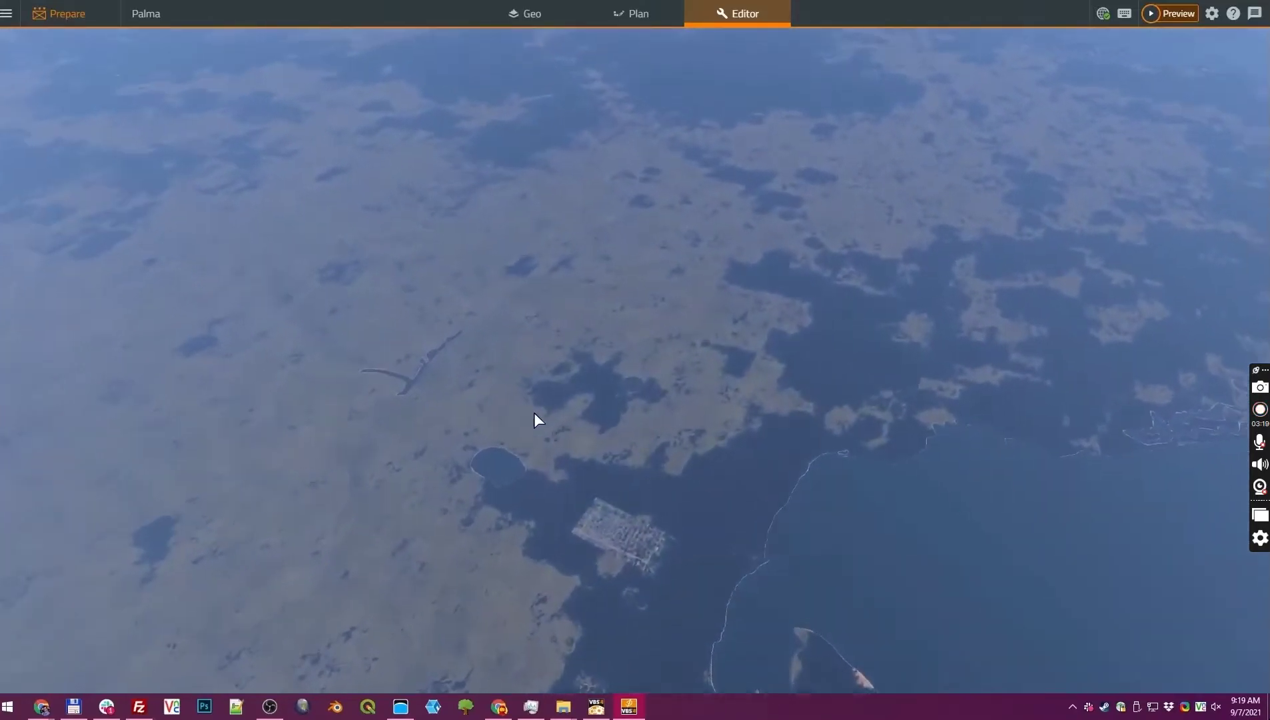
pyautogui.press('w')
pyautogui.moveTo(583, 465); pyautogui.dragTo(560, 489, button='right')
pyautogui.press('w')
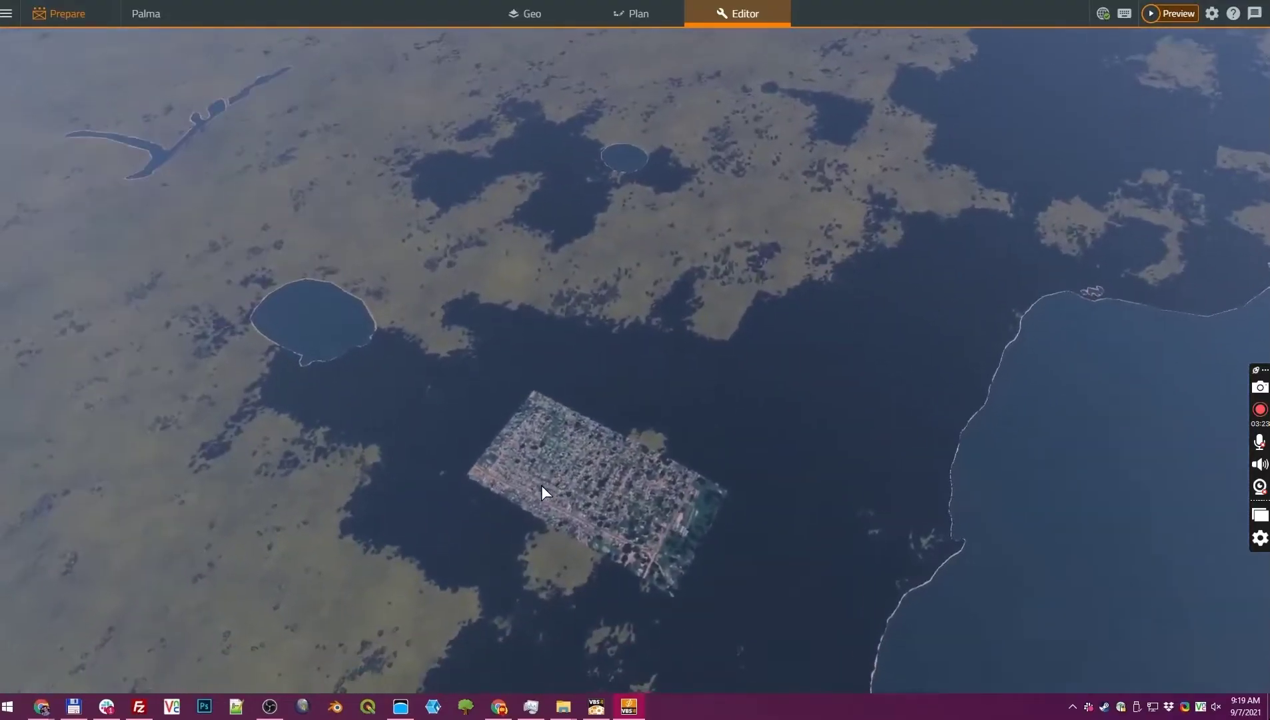
pyautogui.press('w')
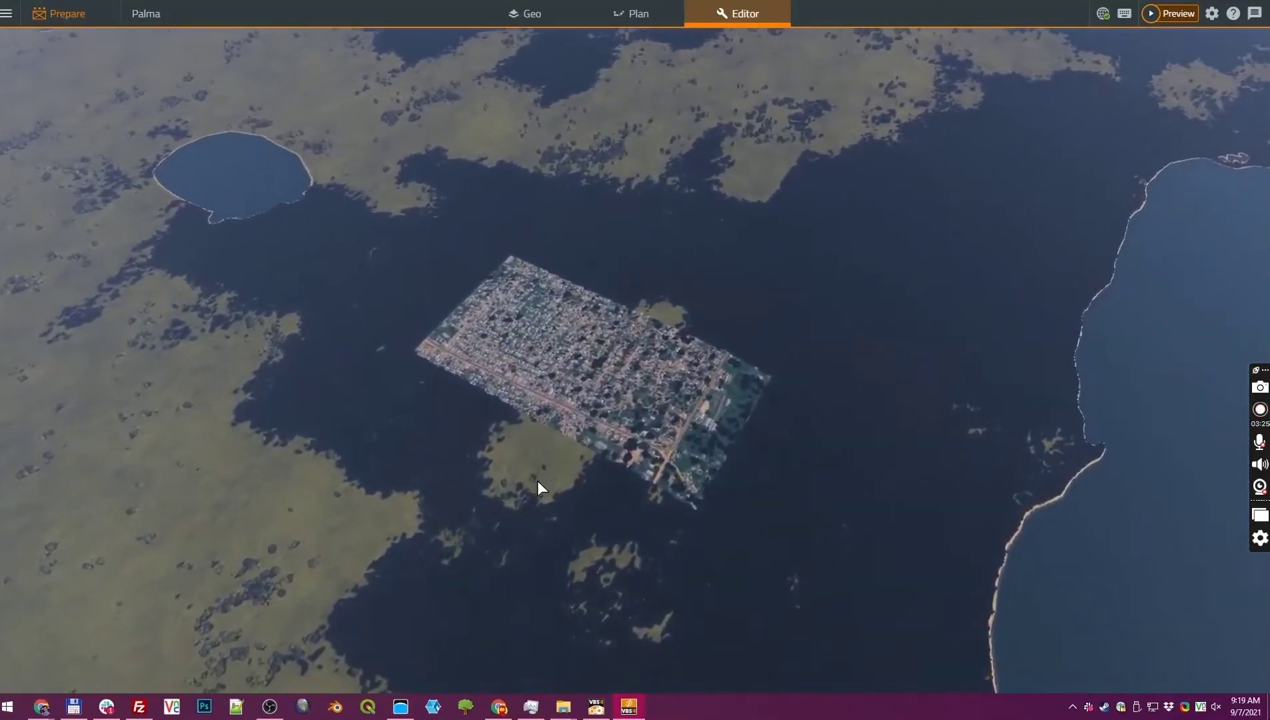
# Step: Fly low along the town's main road down to the blue-roofed building
pyautogui.press('w')
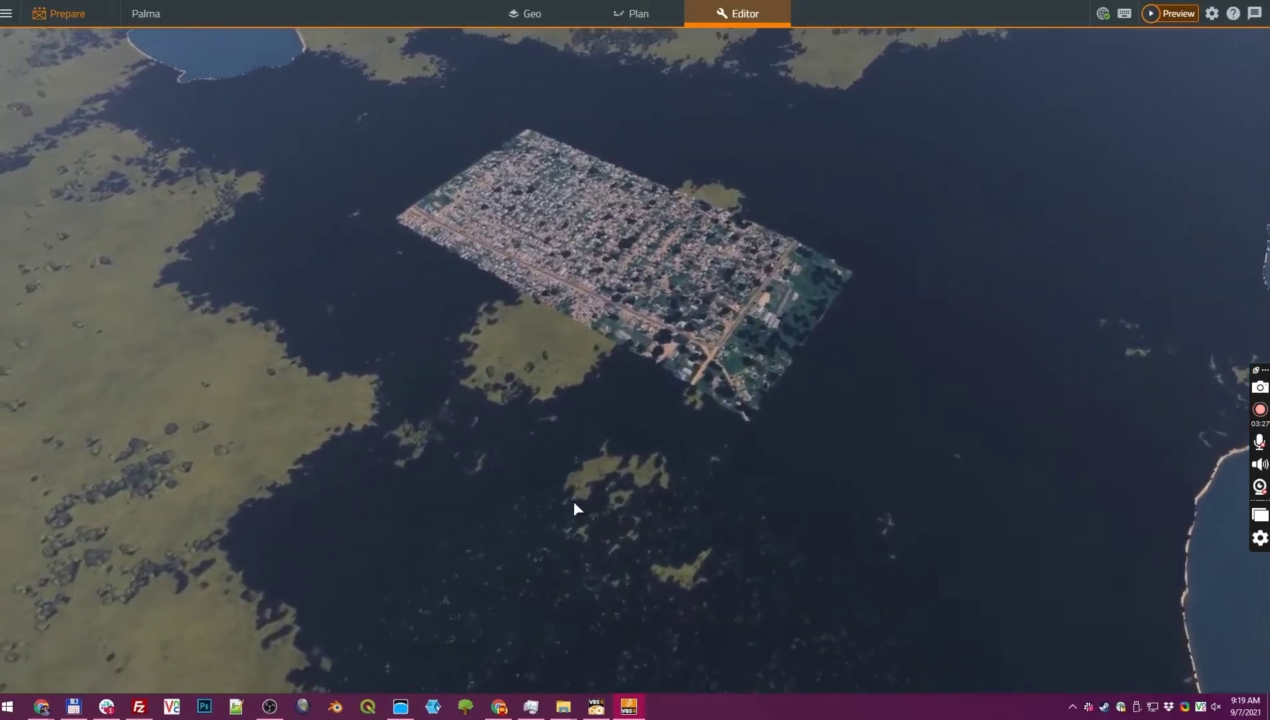
pyautogui.press('w')
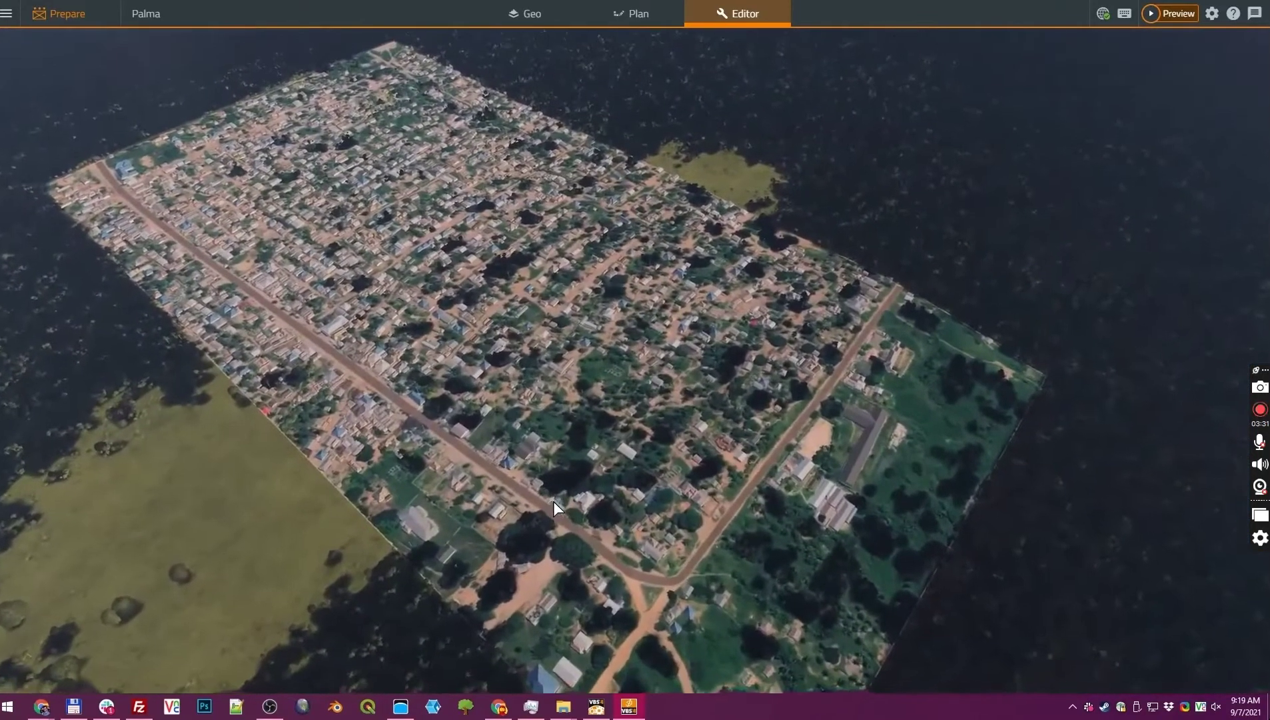
pyautogui.moveTo(553, 502); pyautogui.dragTo(517, 389, button='right')
pyautogui.press('w')
pyautogui.press('w')
pyautogui.press('s')
pyautogui.press('w')
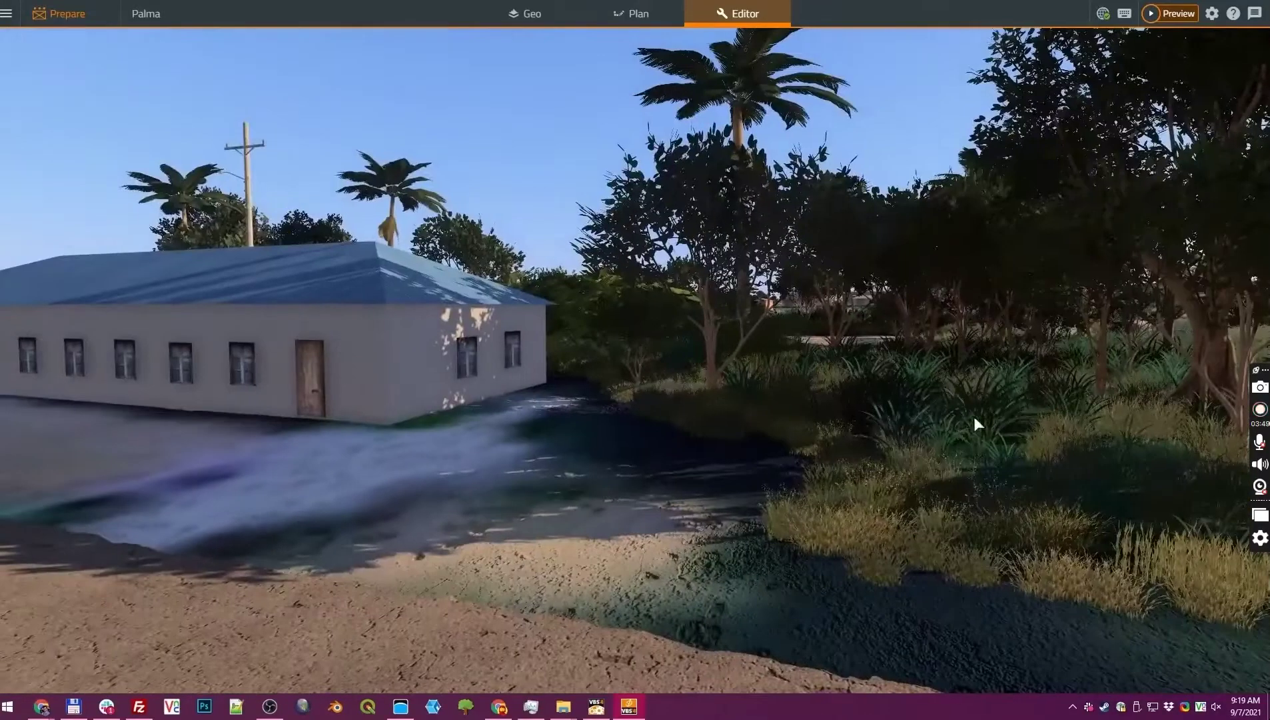
# Step: Back away from the building, rise over the rooftops and turn to follow the paved road
pyautogui.moveTo(892, 409); pyautogui.dragTo(821, 409, button='right')
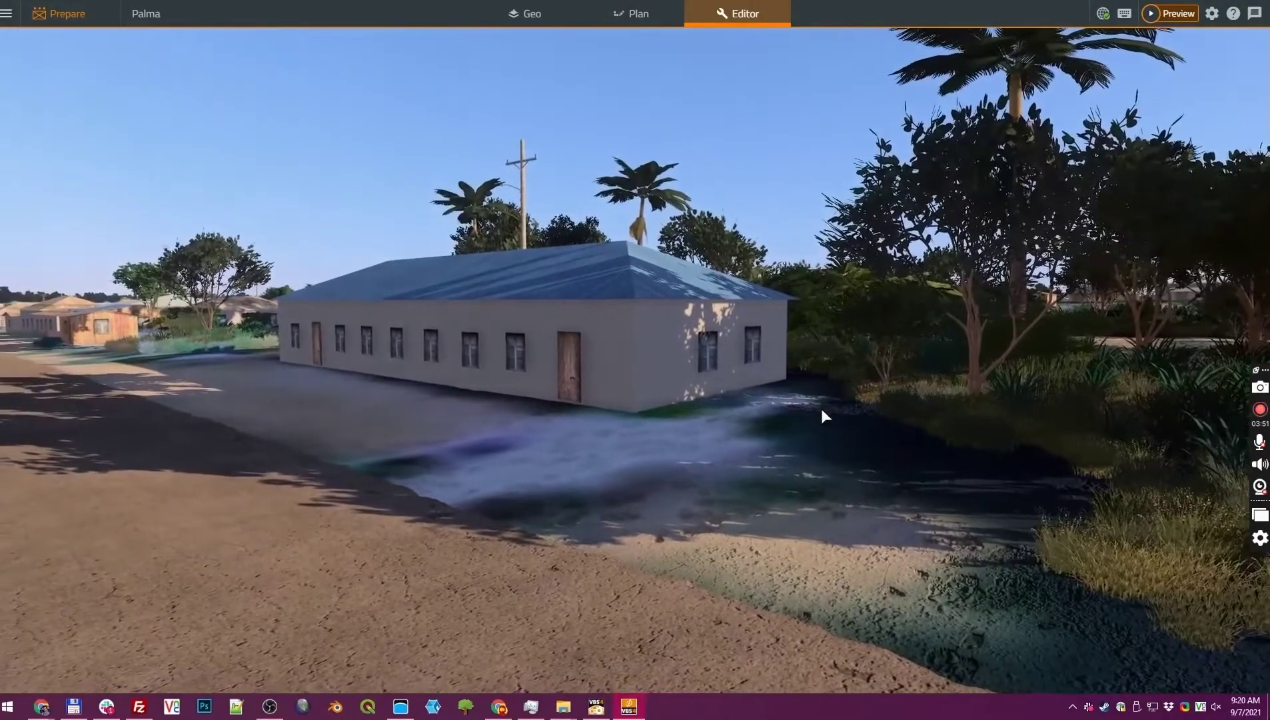
pyautogui.moveTo(883, 373); pyautogui.dragTo(700, 308, button='right')
pyautogui.scroll(-10, 700, 307)
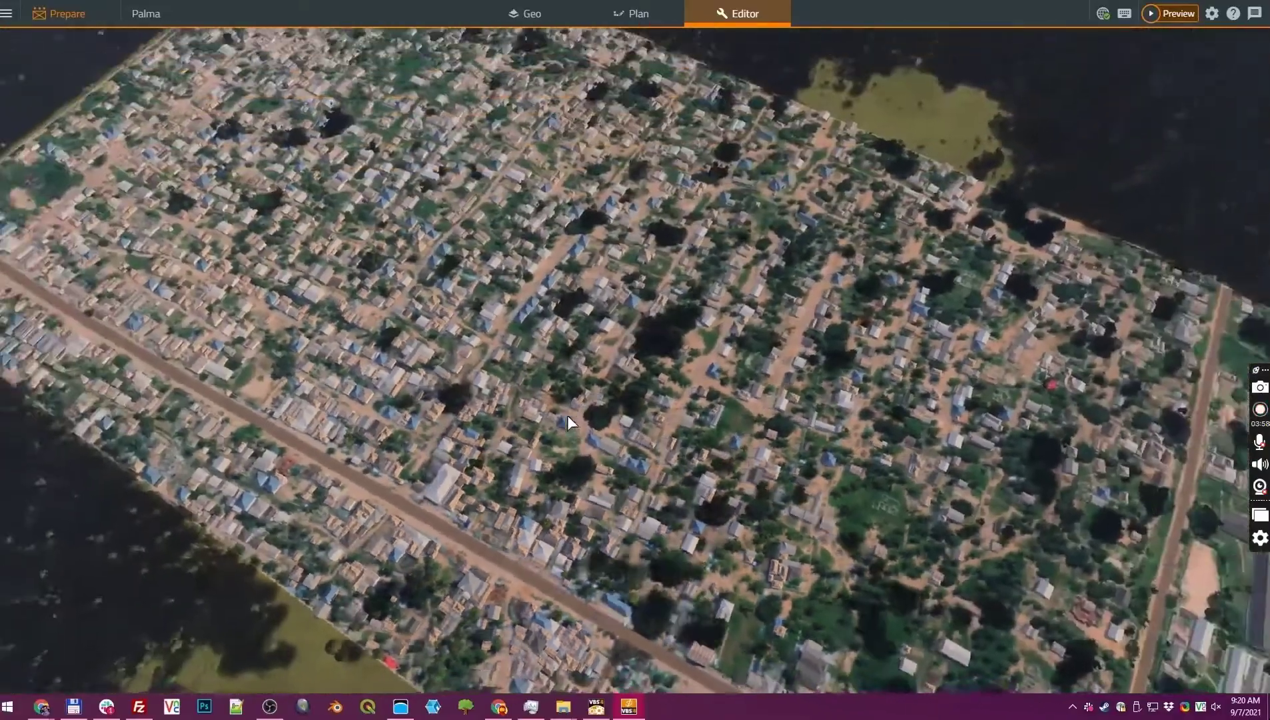
pyautogui.moveTo(567, 415); pyautogui.dragTo(689, 225, button='right')
pyautogui.scroll(6, 695, 264)
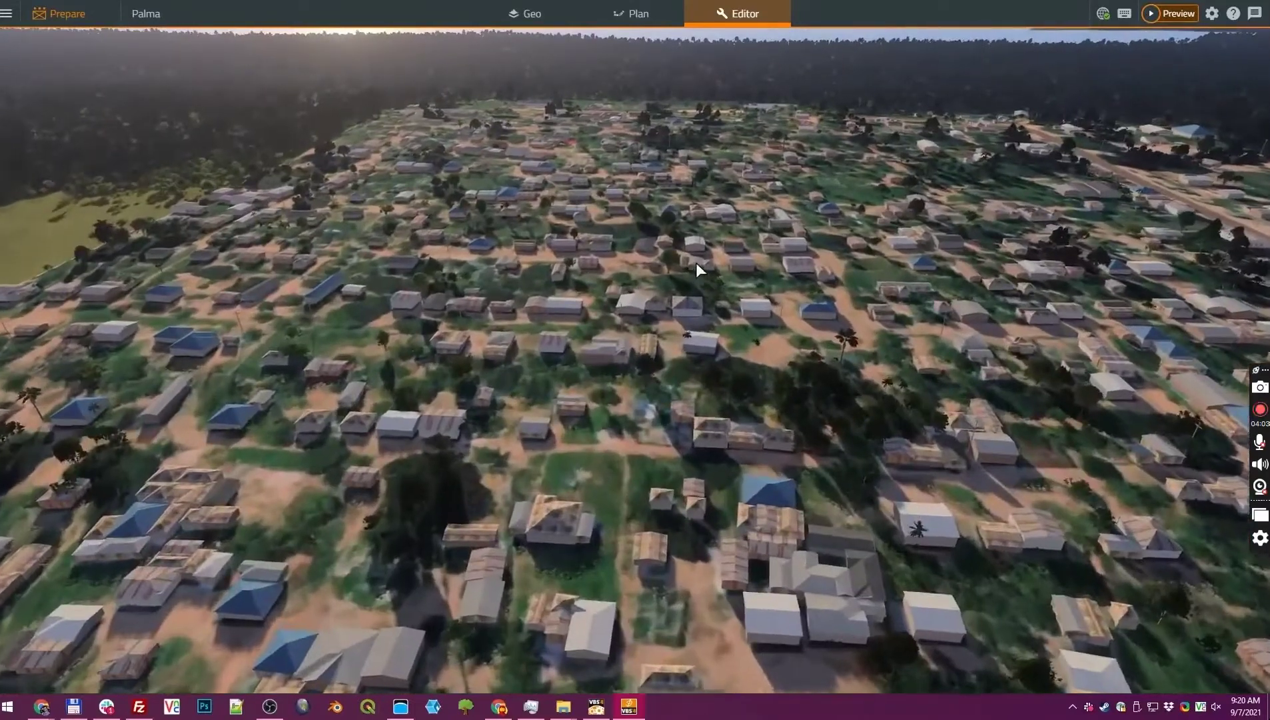
pyautogui.scroll(5, 672, 251)
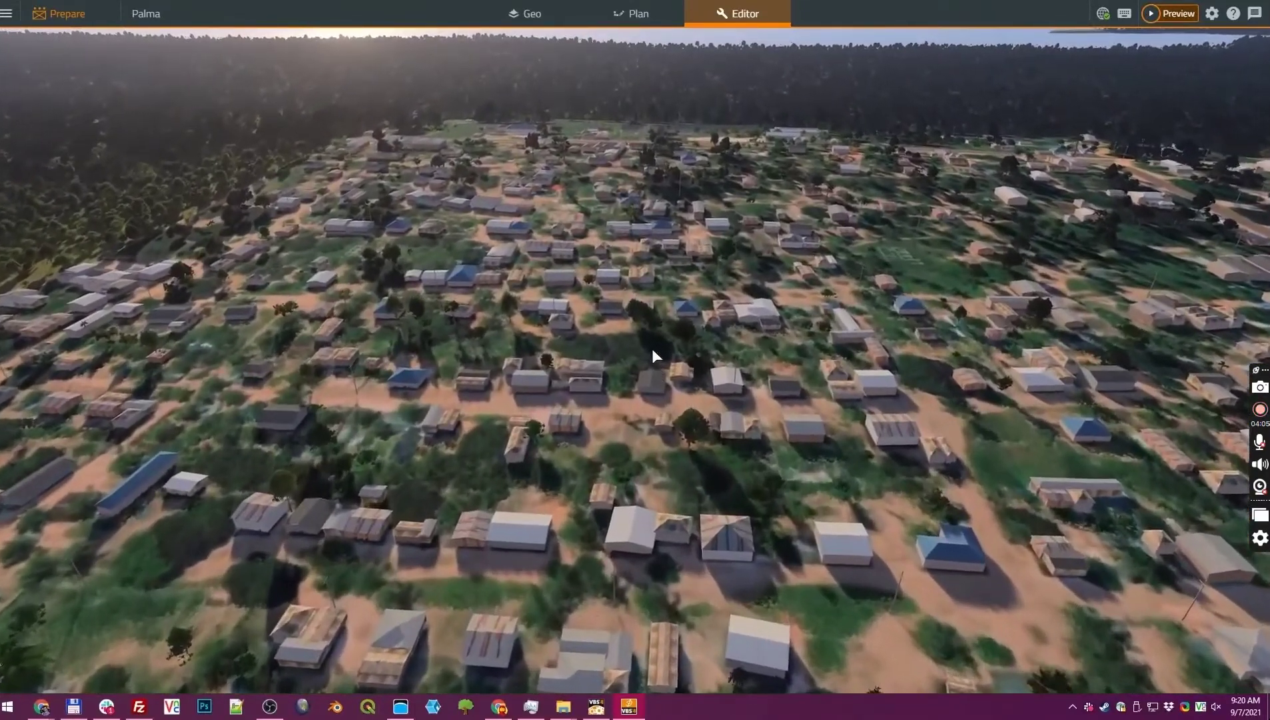
pyautogui.scroll(5, 590, 350)
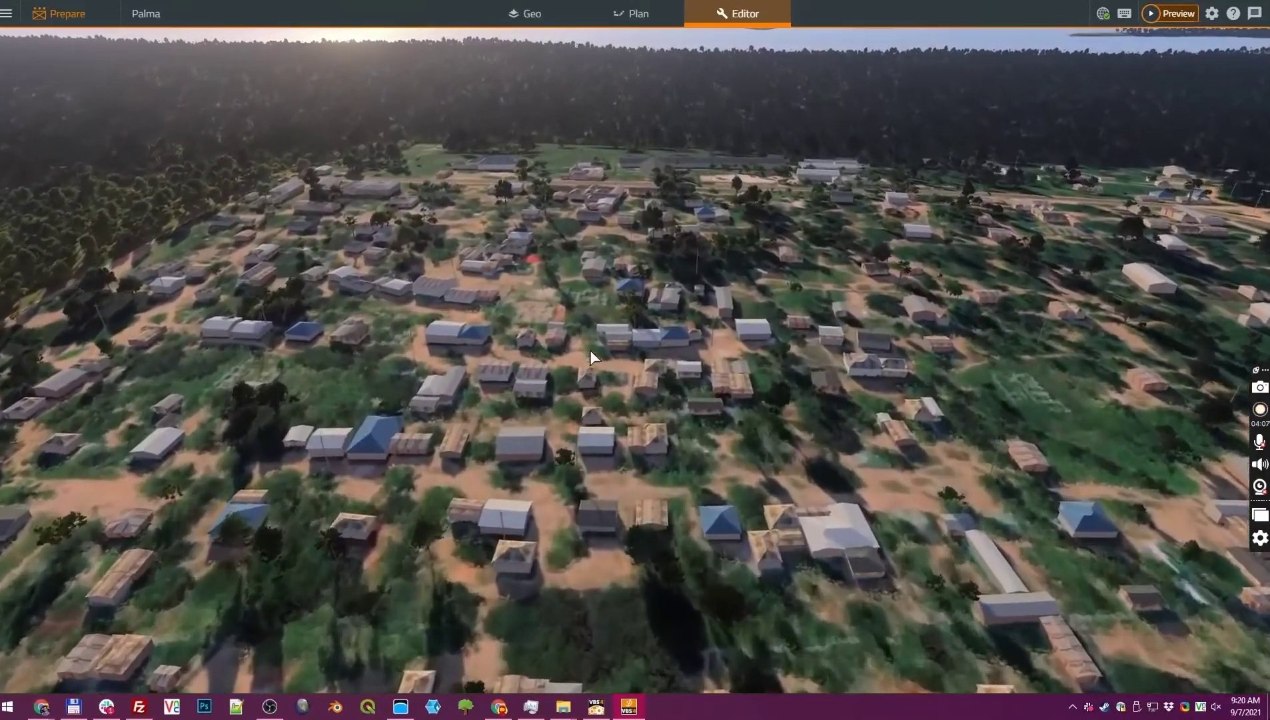
pyautogui.scroll(5, 560, 310)
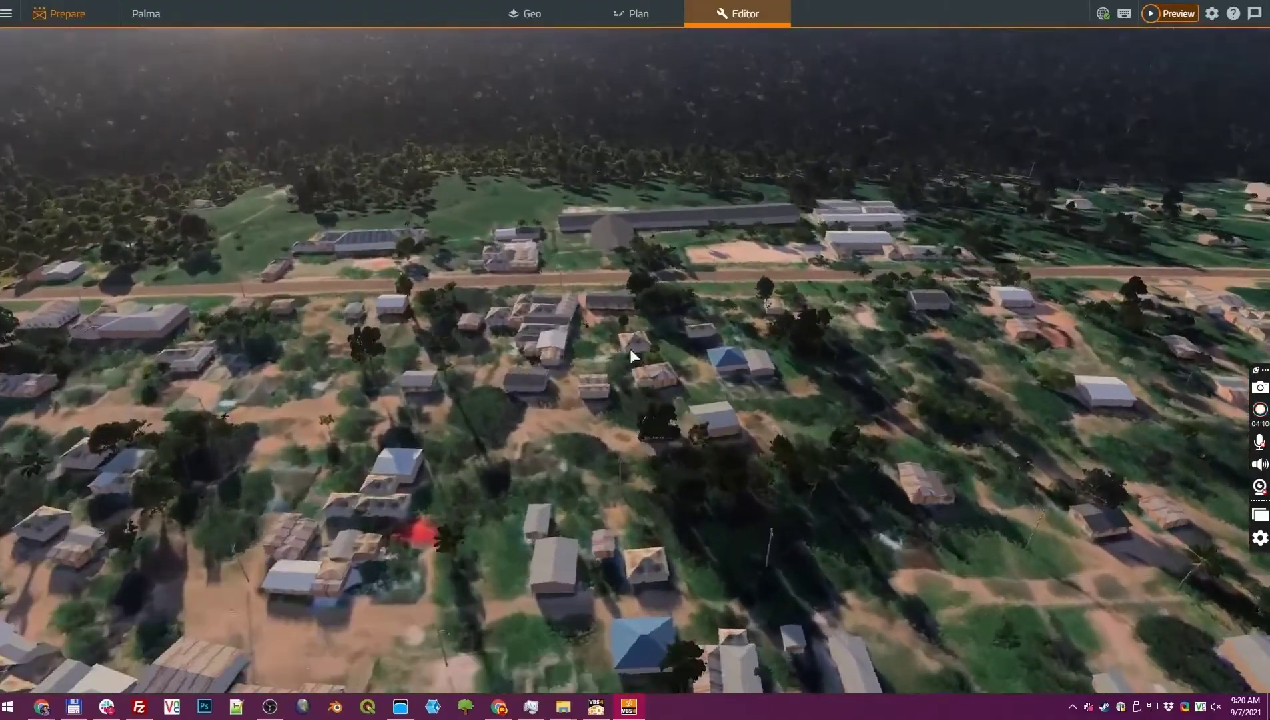
pyautogui.moveTo(630, 349); pyautogui.dragTo(410, 227, button='right')
# Step: Fly along the paved road, then rise and look straight down on the whole rectangular town
pyautogui.press('w')
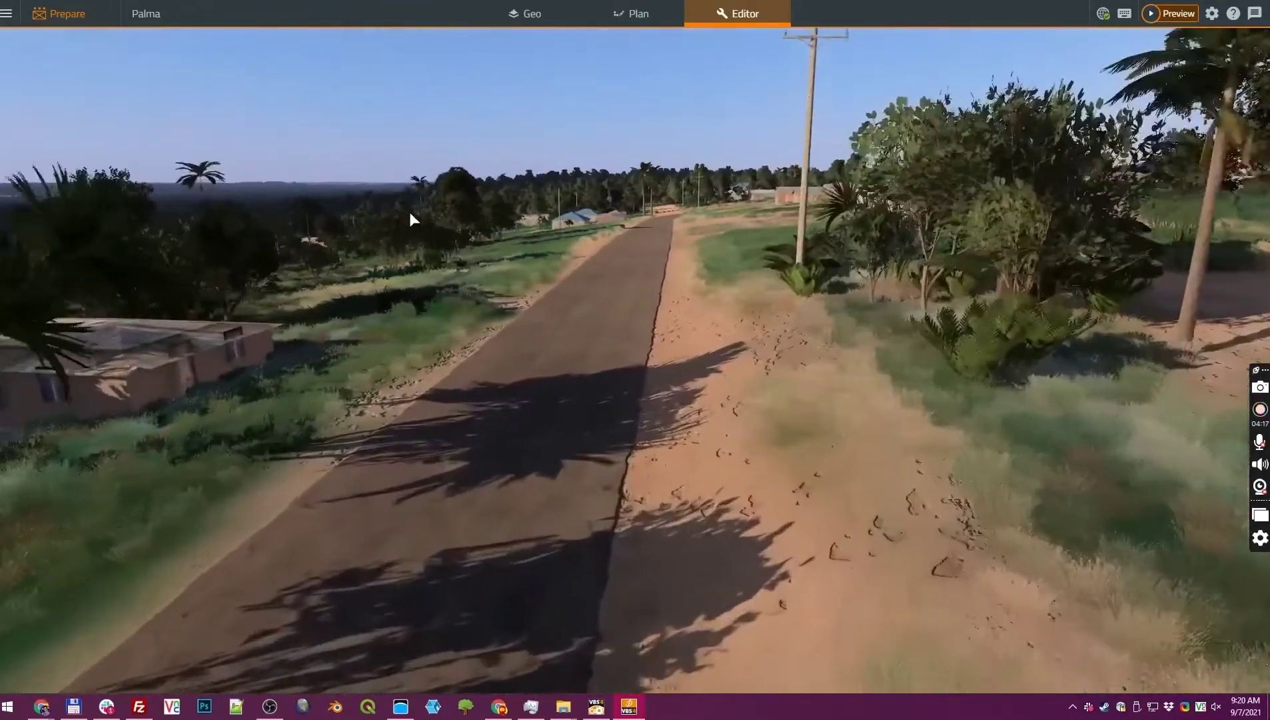
pyautogui.press('w')
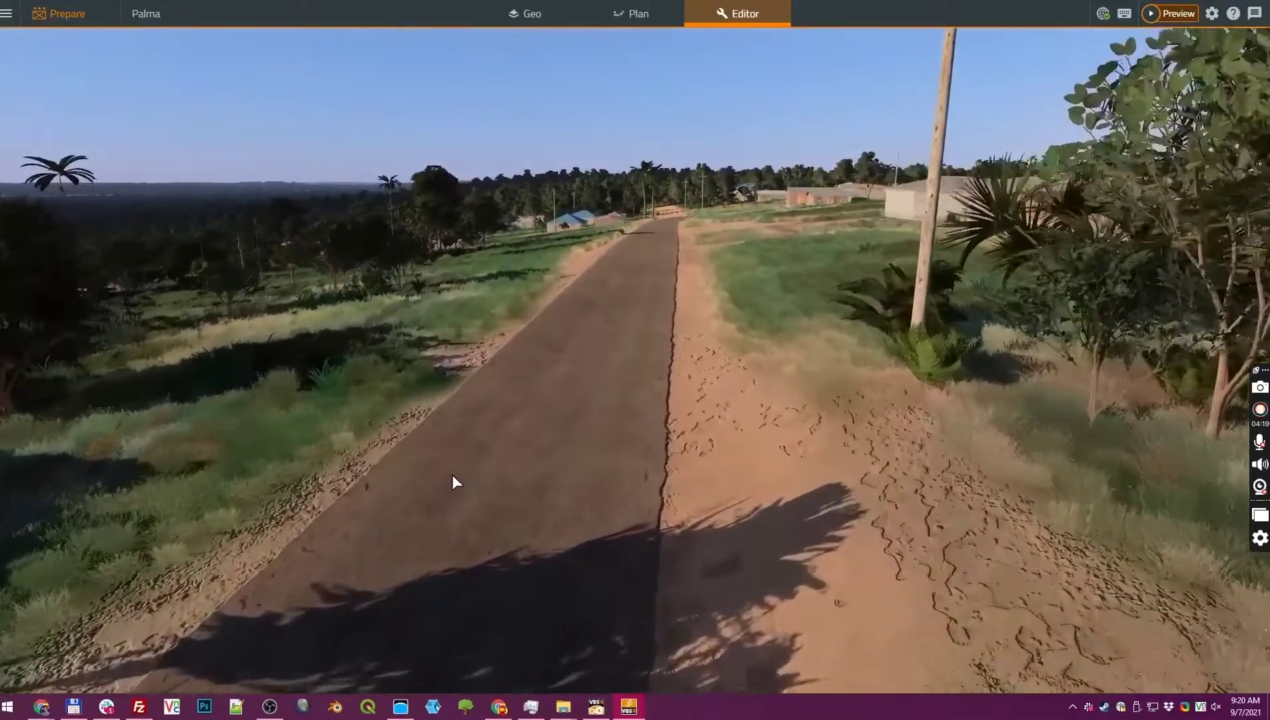
pyautogui.press('w')
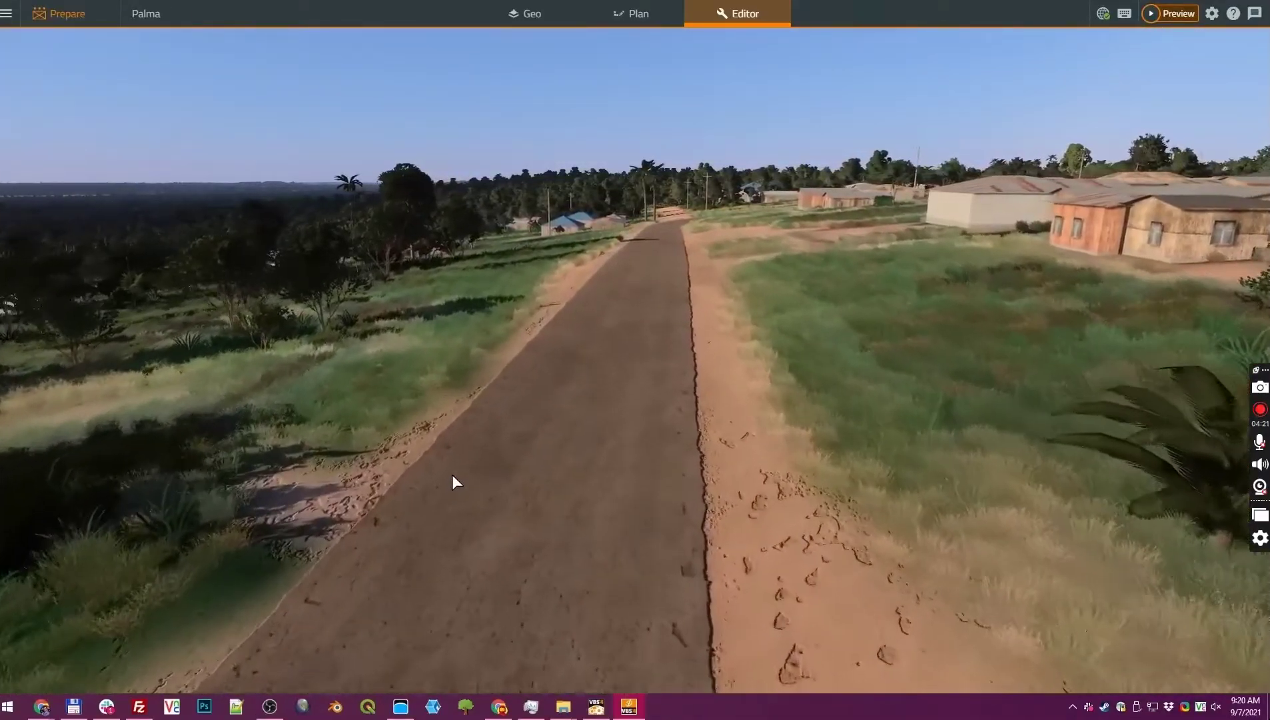
pyautogui.moveTo(455, 473); pyautogui.dragTo(768, 530, button='right')
pyautogui.scroll(-10, 768, 524)
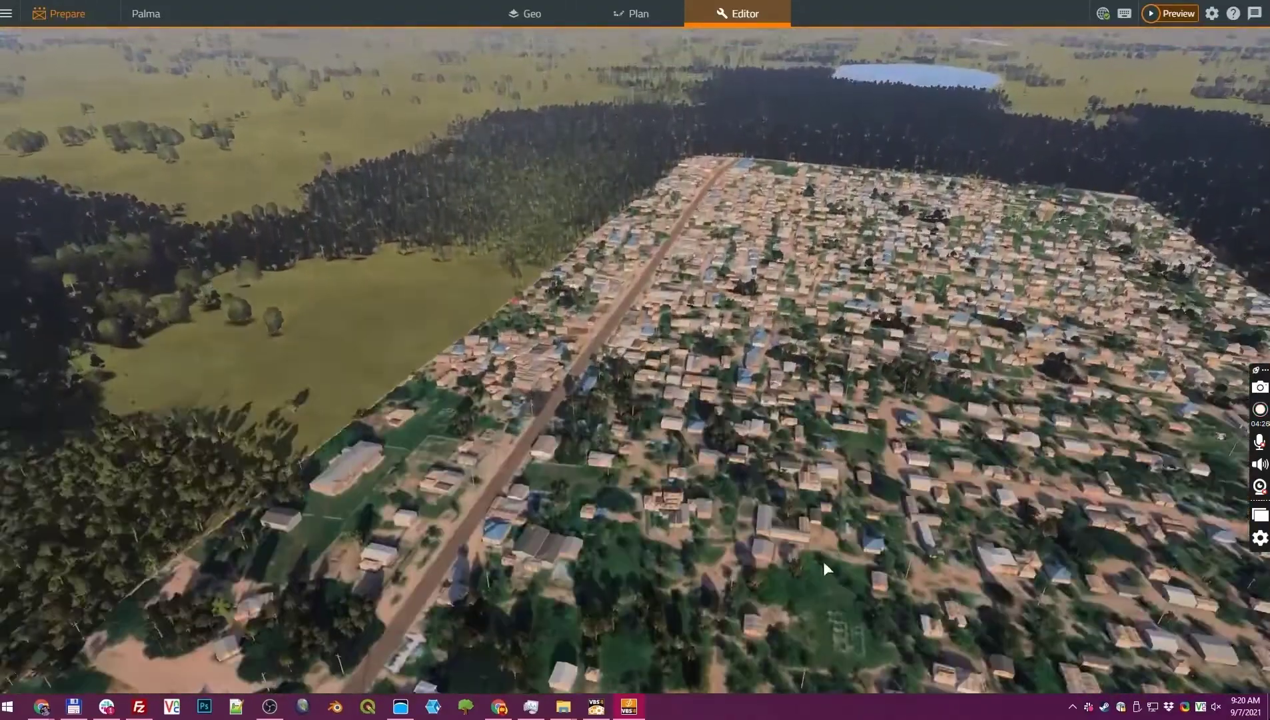
pyautogui.moveTo(824, 567); pyautogui.dragTo(907, 700, button='right')
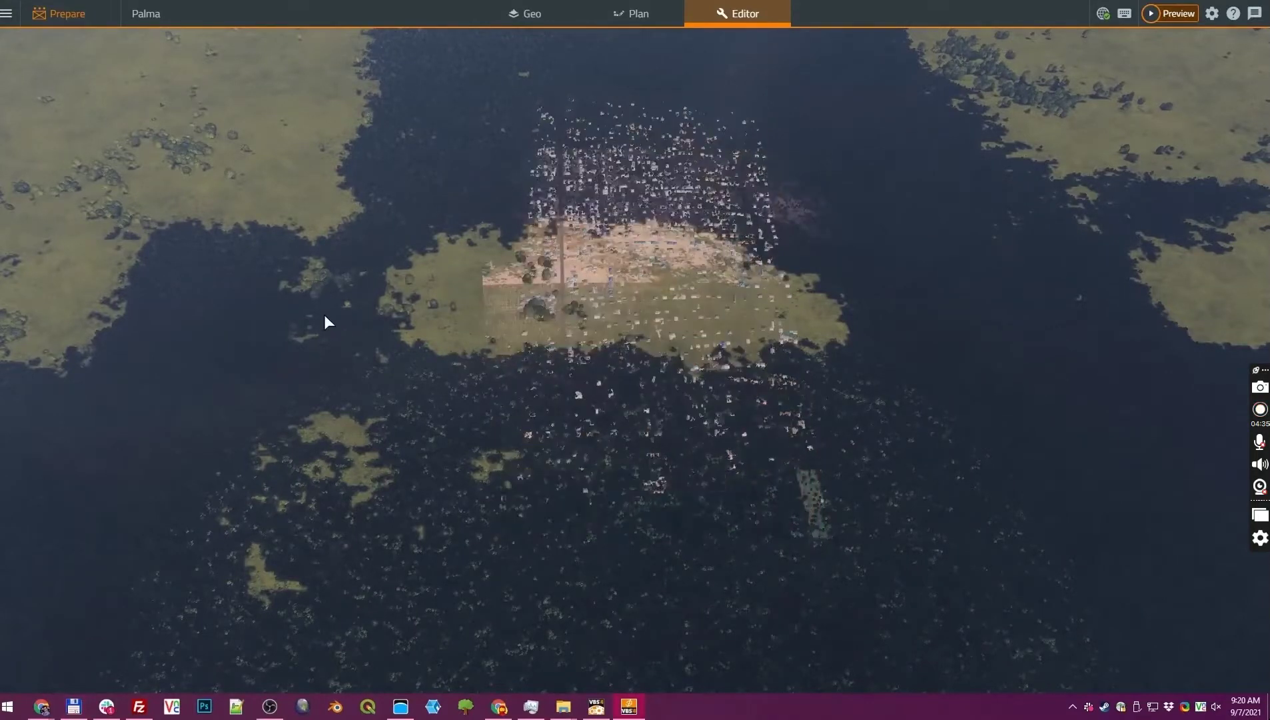
# Step: Zoom far out over Palma to see the town, airport runway, roads and coastline together
pyautogui.scroll(-5, 321, 320)
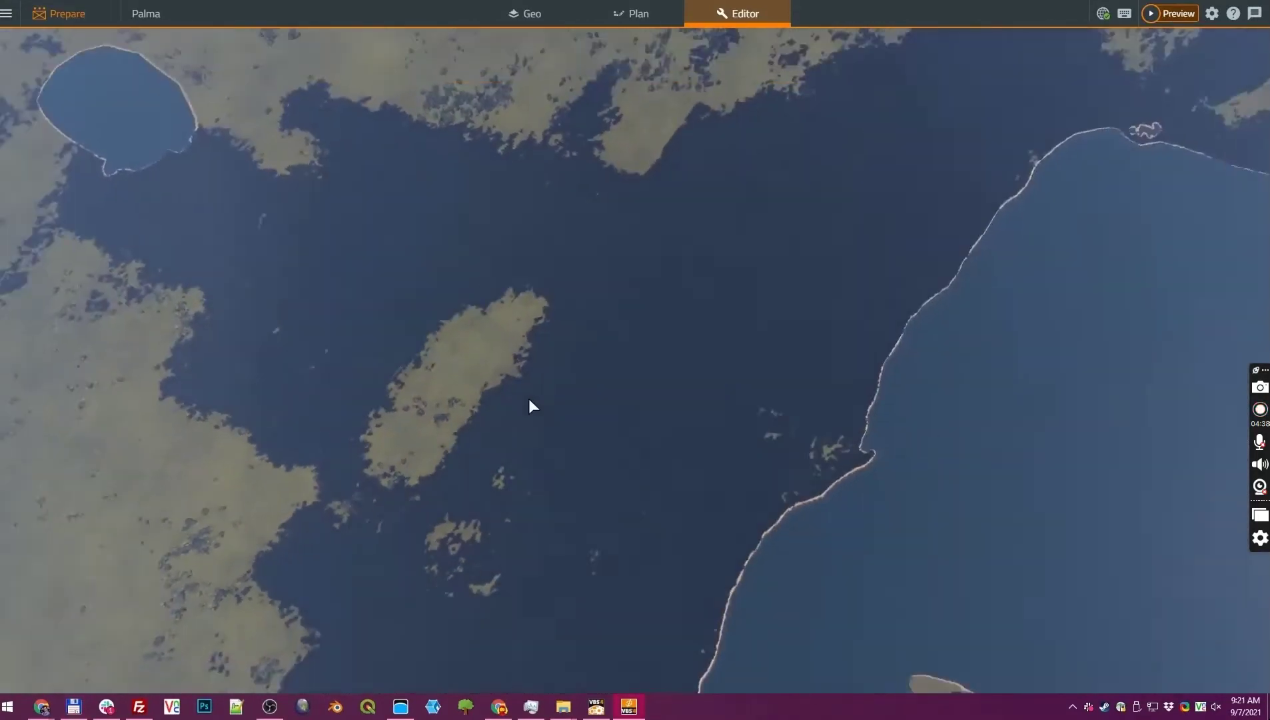
pyautogui.scroll(-5, 529, 400)
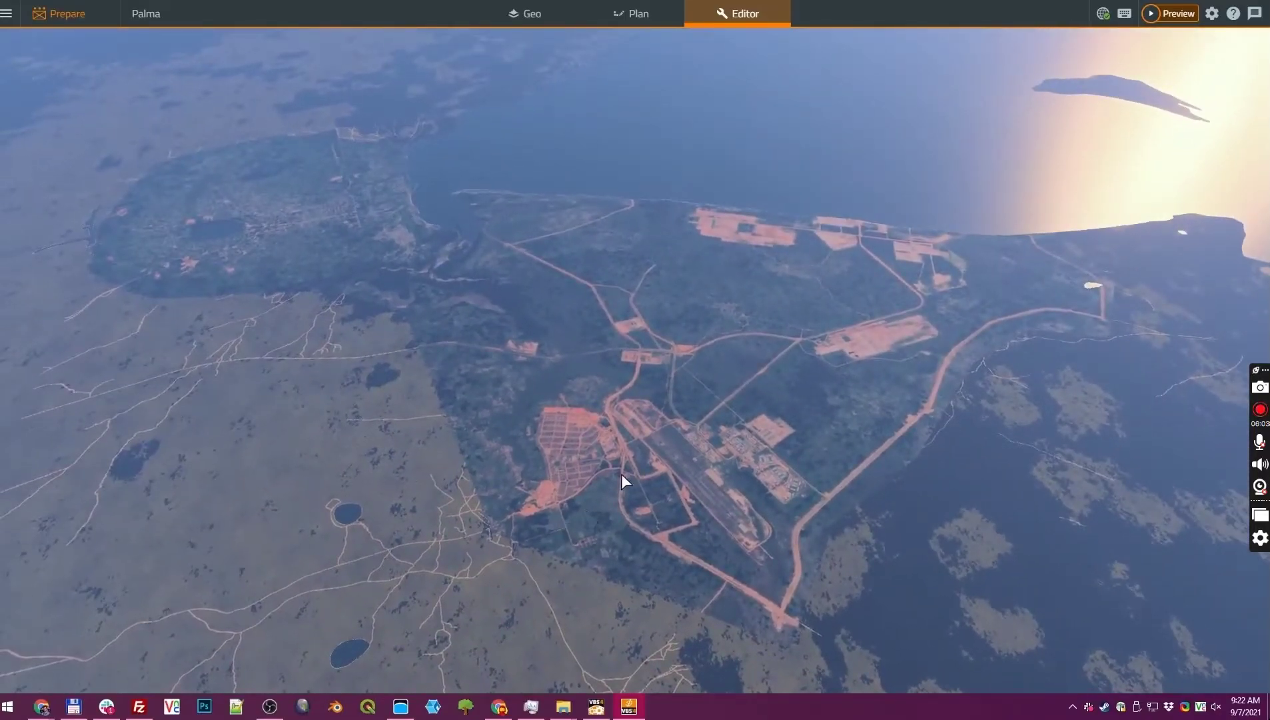
# Step: Zoom in low over the terrain and turn the view to a new heading over grassland
pyautogui.scroll(5, 632, 495)
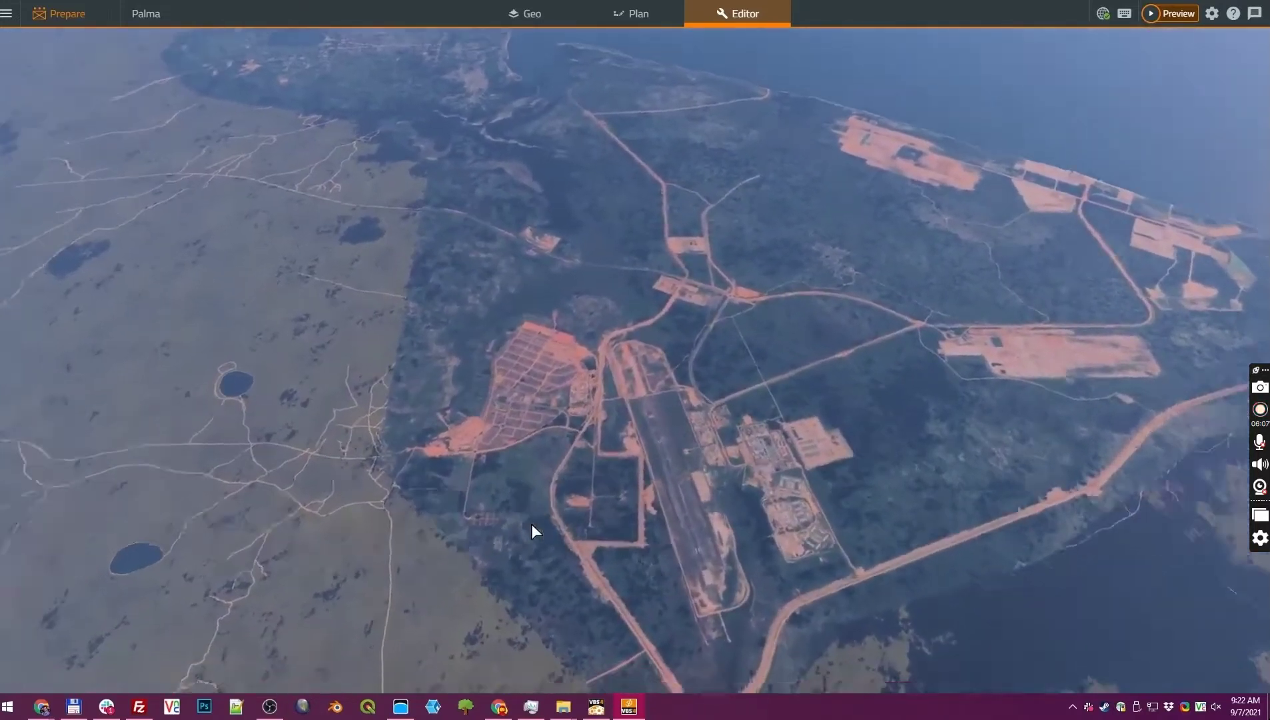
pyautogui.scroll(5, 531, 523)
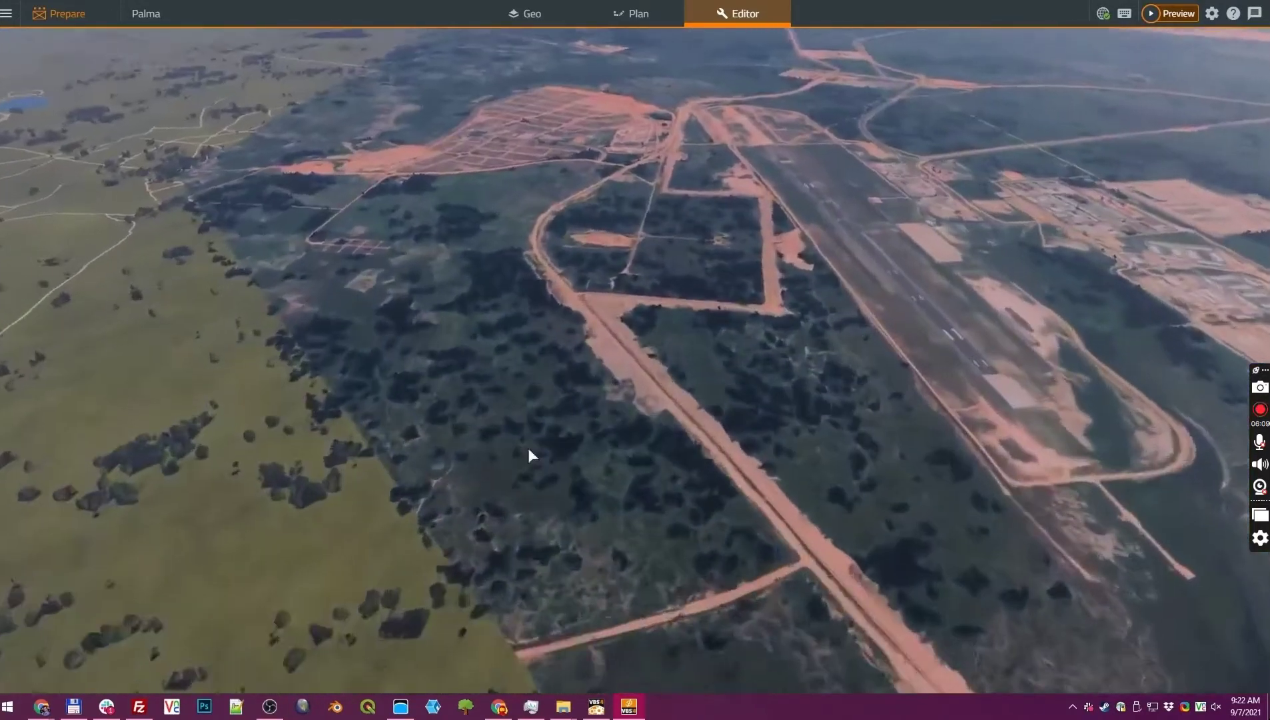
pyautogui.scroll(5, 635, 505)
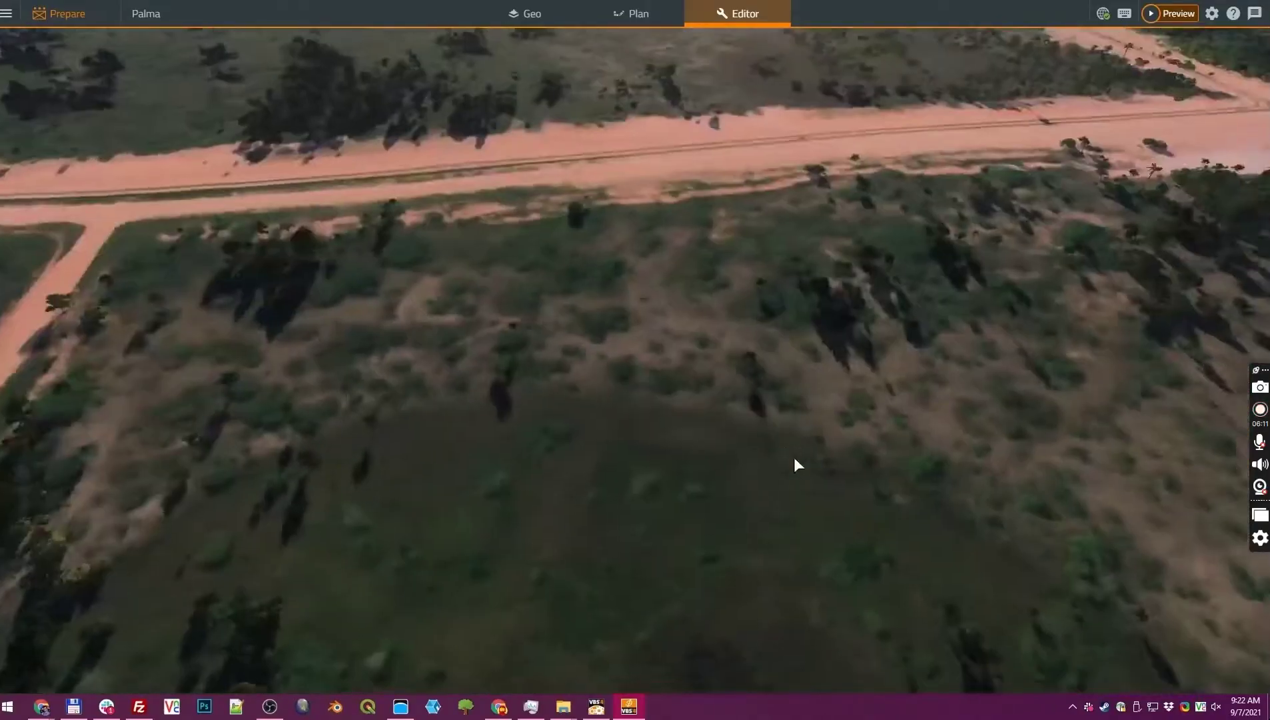
pyautogui.scroll(5, 795, 459)
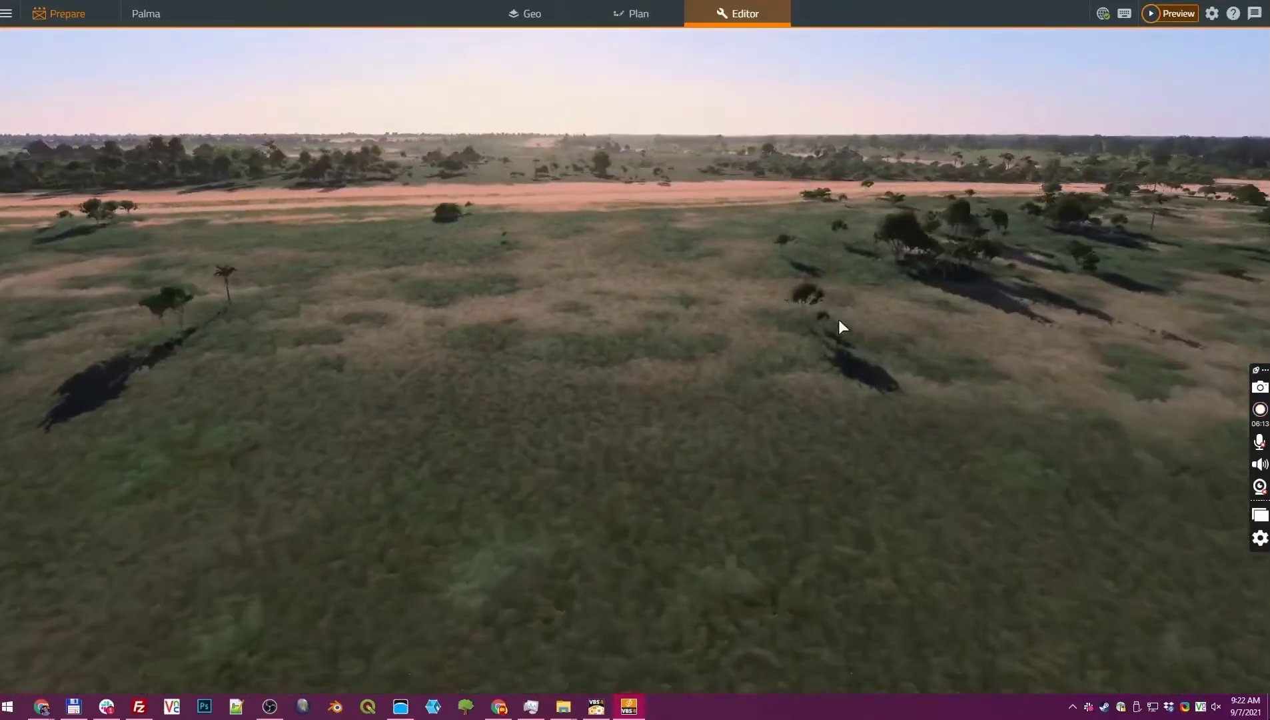
pyautogui.scroll(5, 841, 325)
pyautogui.moveTo(802, 308); pyautogui.dragTo(614, 412, button='right')
# Step: Fly low past the runway toward the town, then zoom far back out above the peninsula
pyautogui.scroll(-5, 810, 318)
pyautogui.scroll(-5, 632, 357)
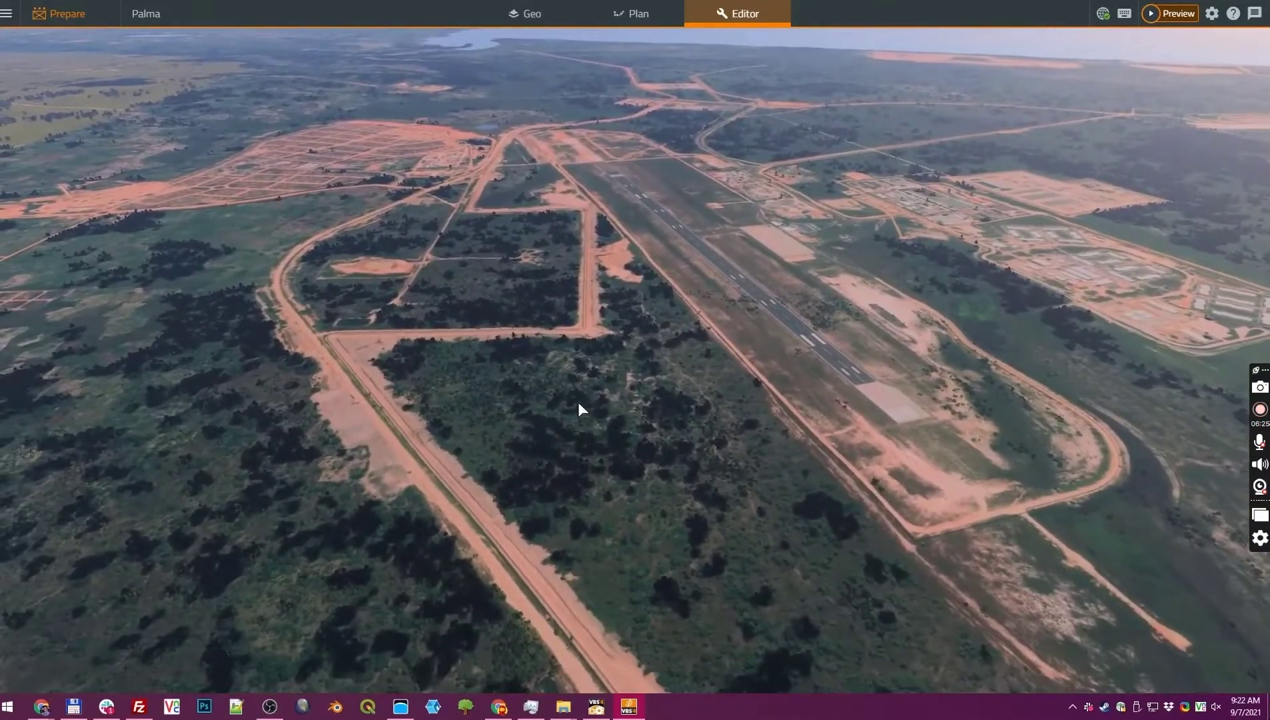
pyautogui.scroll(4, 475, 386)
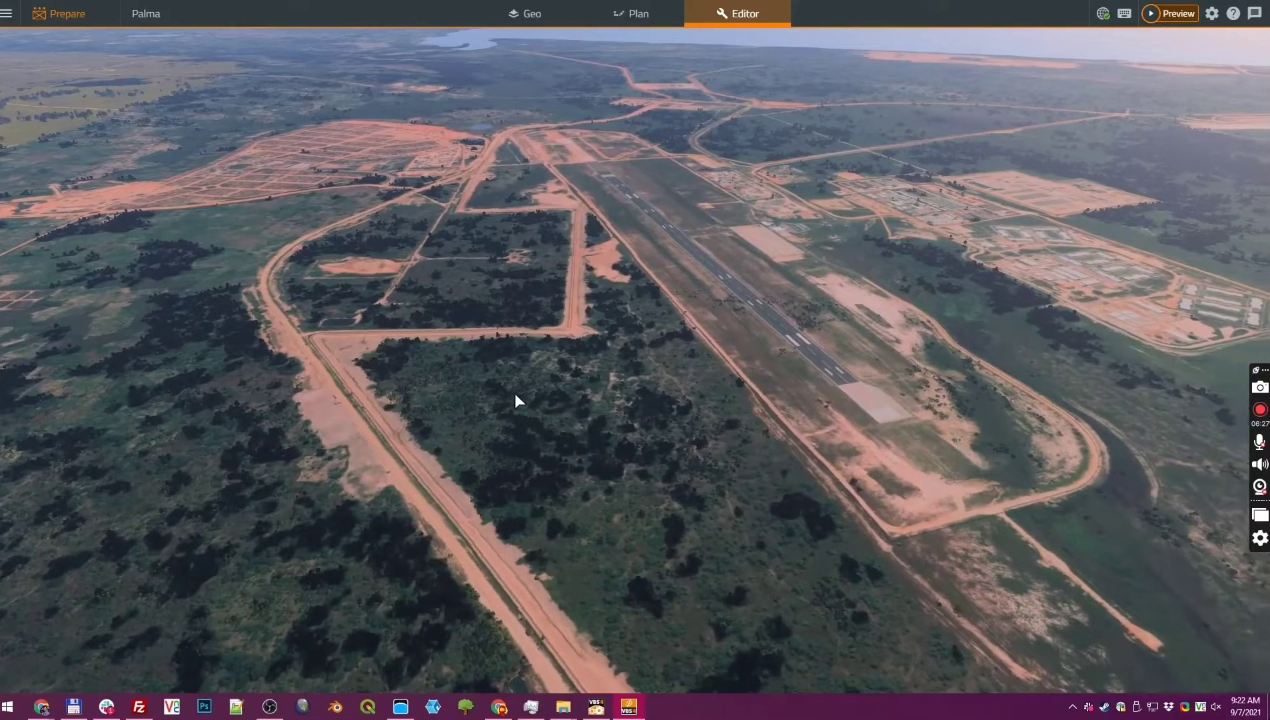
pyautogui.press('a')
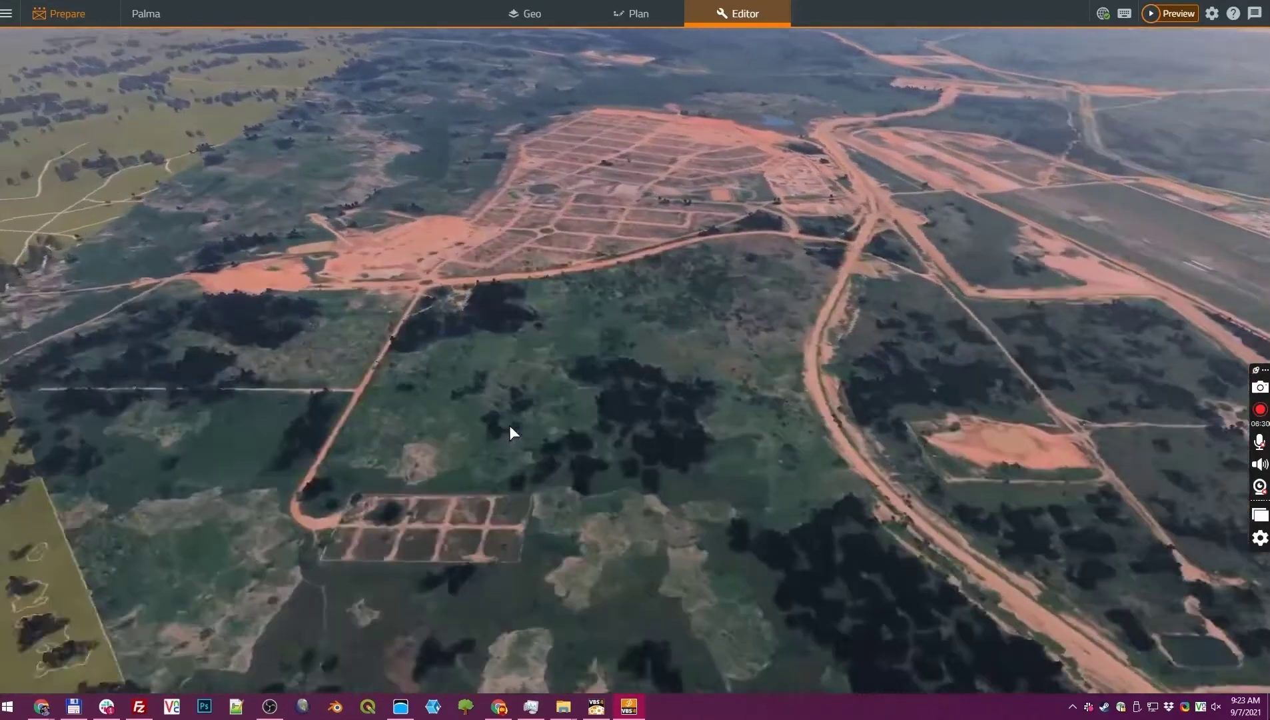
pyautogui.press('w')
pyautogui.moveTo(509, 434); pyautogui.dragTo(604, 464, button='right')
pyautogui.scroll(-6, 605, 460)
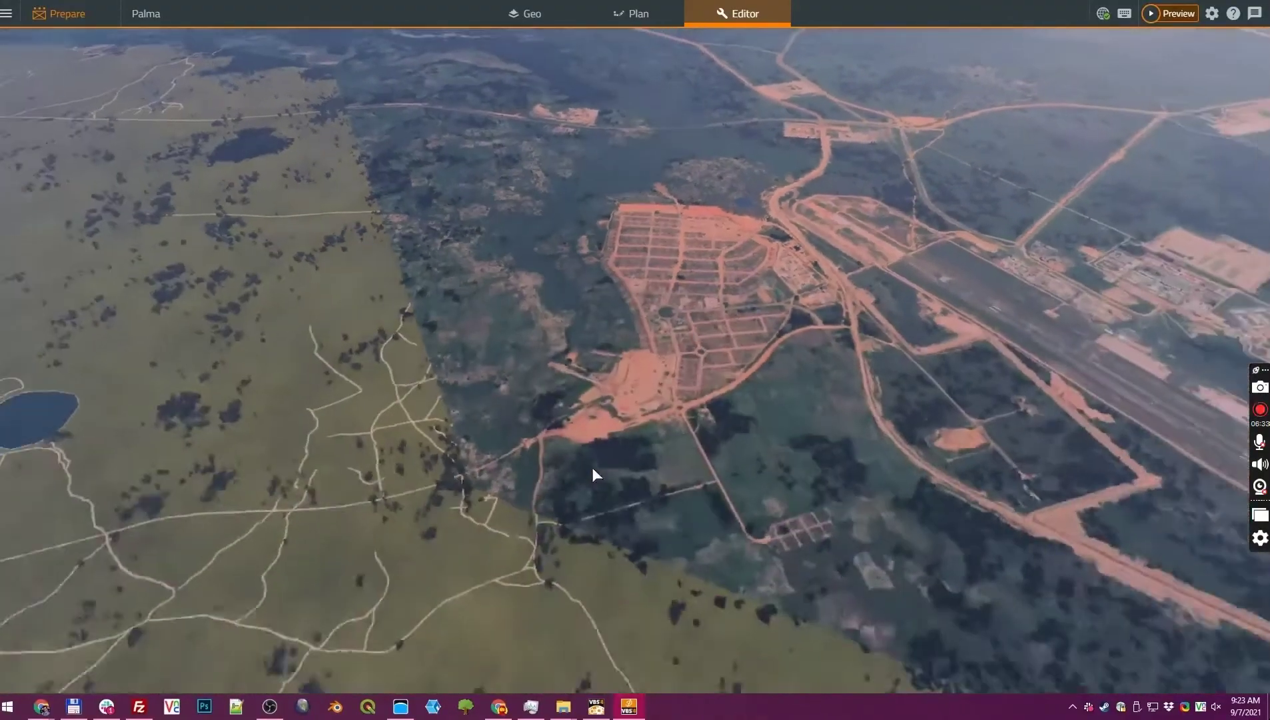
pyautogui.scroll(-6, 570, 476)
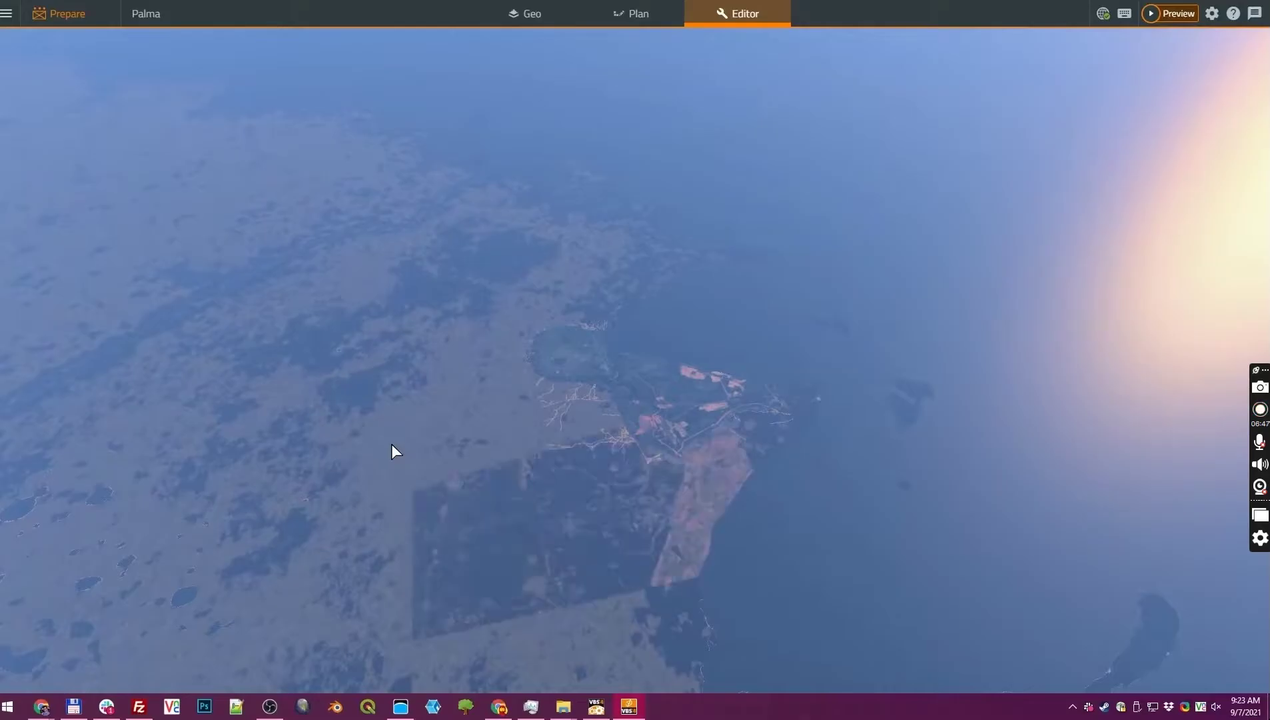
# Step: Zoom the high-altitude view in toward the Palma coast
pyautogui.scroll(10, 378, 436)
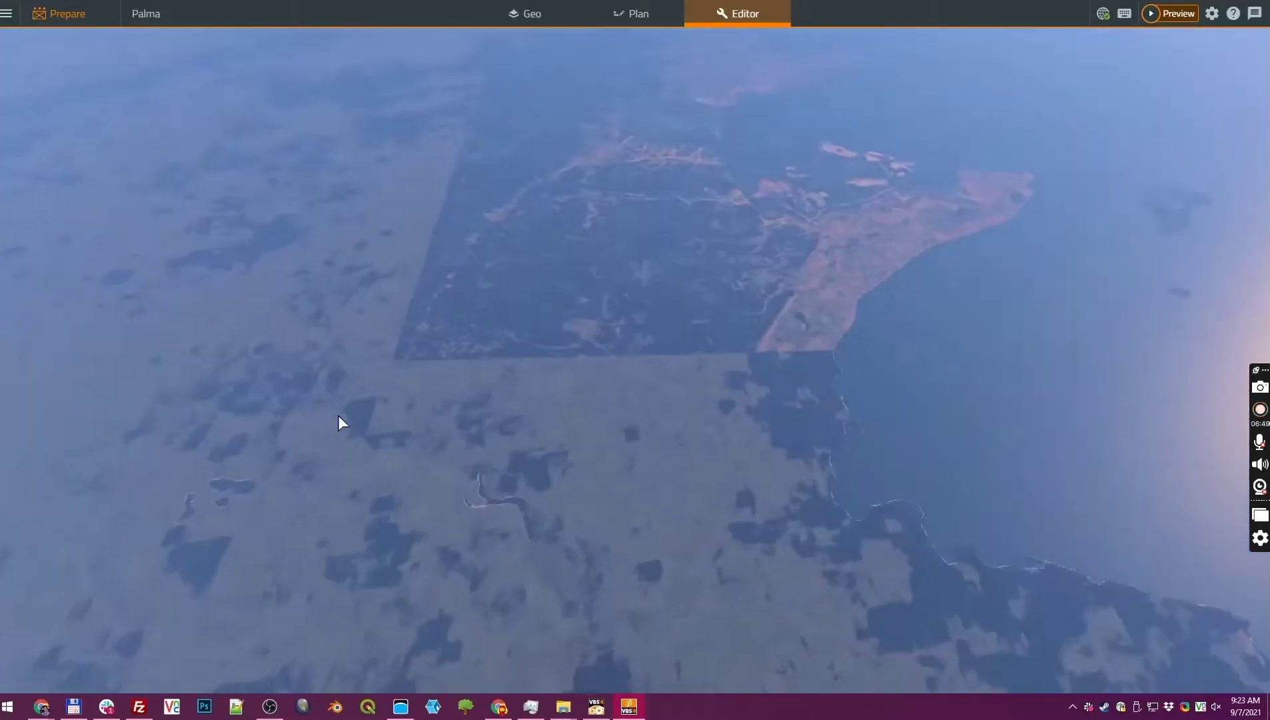
pyautogui.scroll(10, 337, 412)
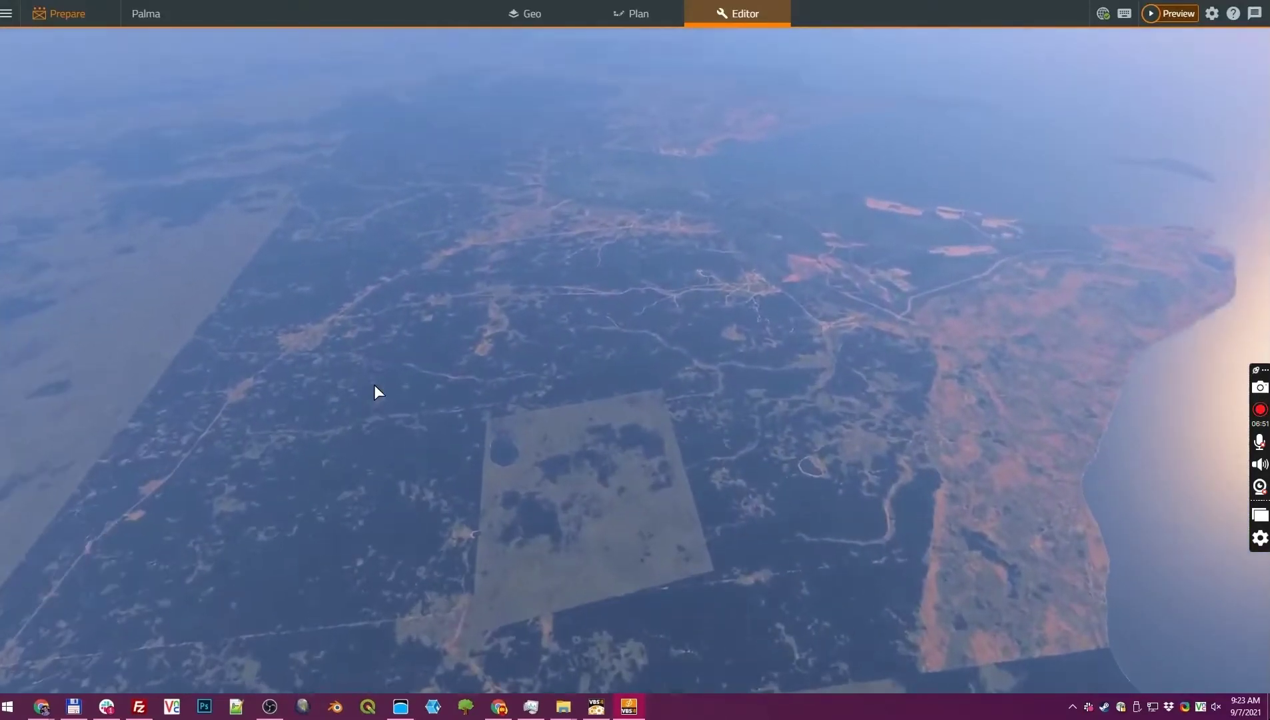
pyautogui.scroll(10, 399, 401)
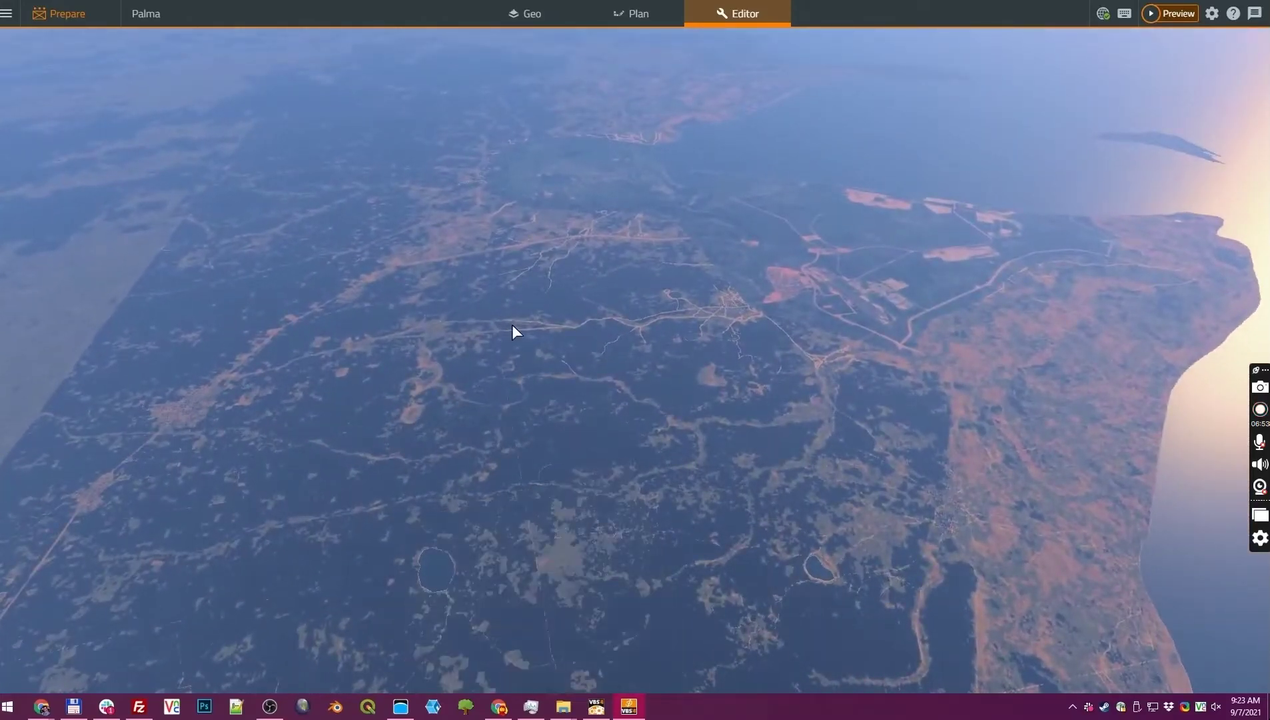
pyautogui.scroll(5, 570, 352)
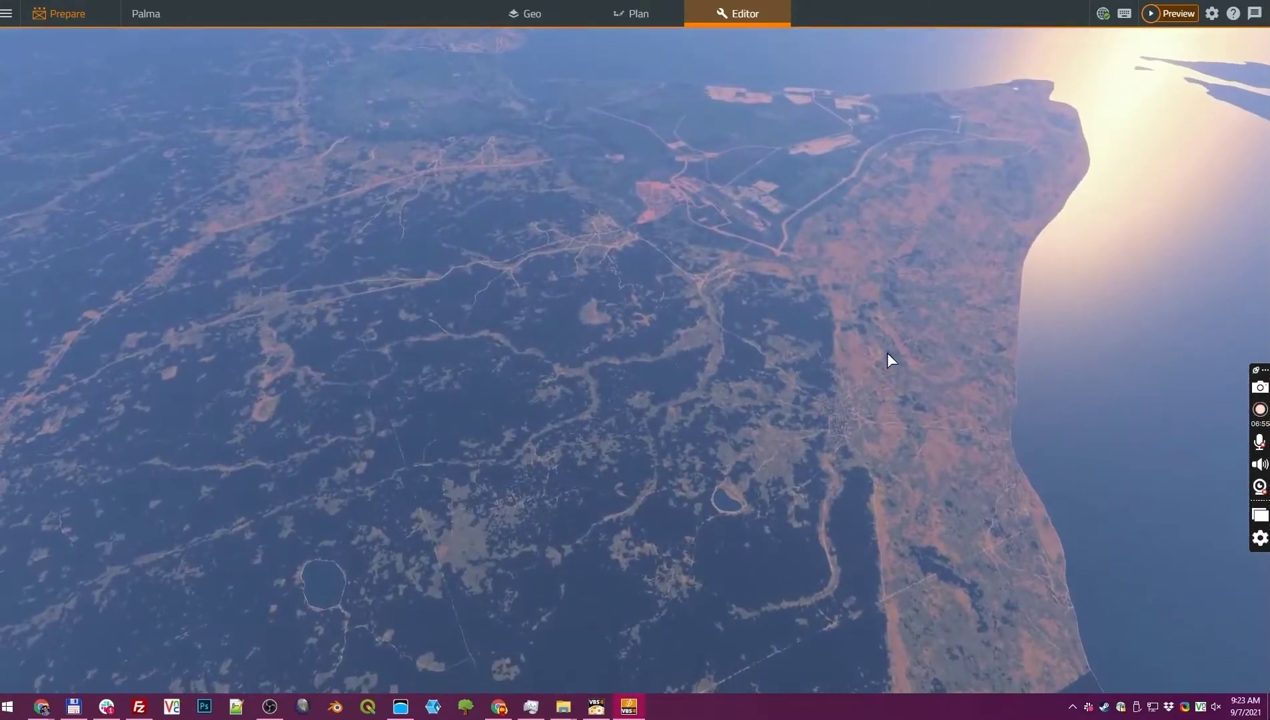
pyautogui.scroll(8, 584, 360)
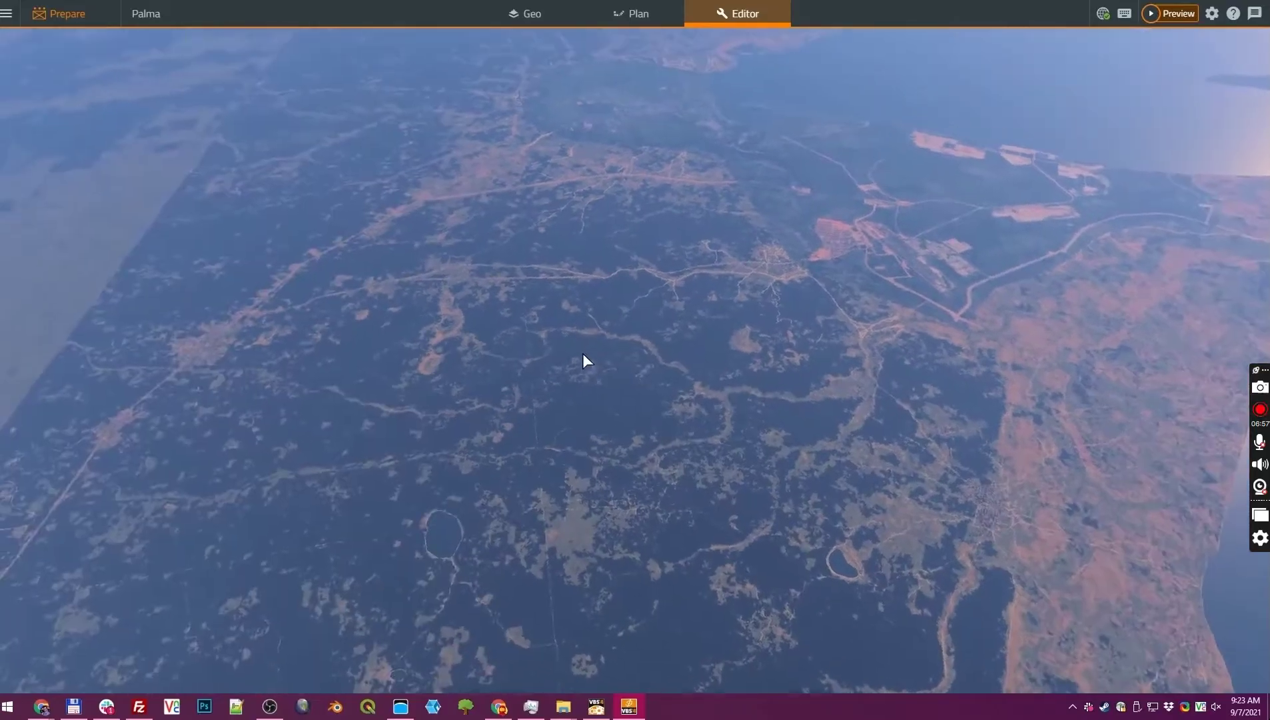
pyautogui.scroll(-10, 627, 376)
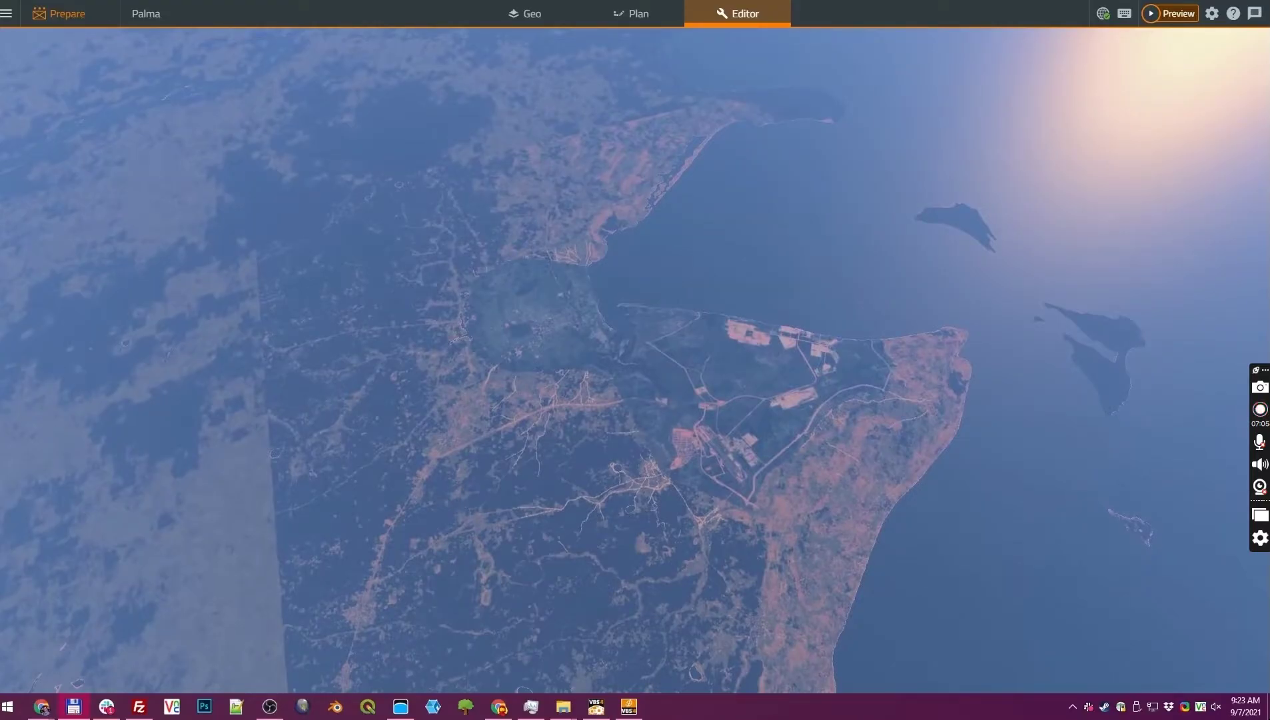
# Step: Fly forward and descend onto Palma's red-roofed houses, dirt roads and round plaza
pyautogui.moveTo(467, 428); pyautogui.dragTo(411, 333, button='right')
pyautogui.press('w')
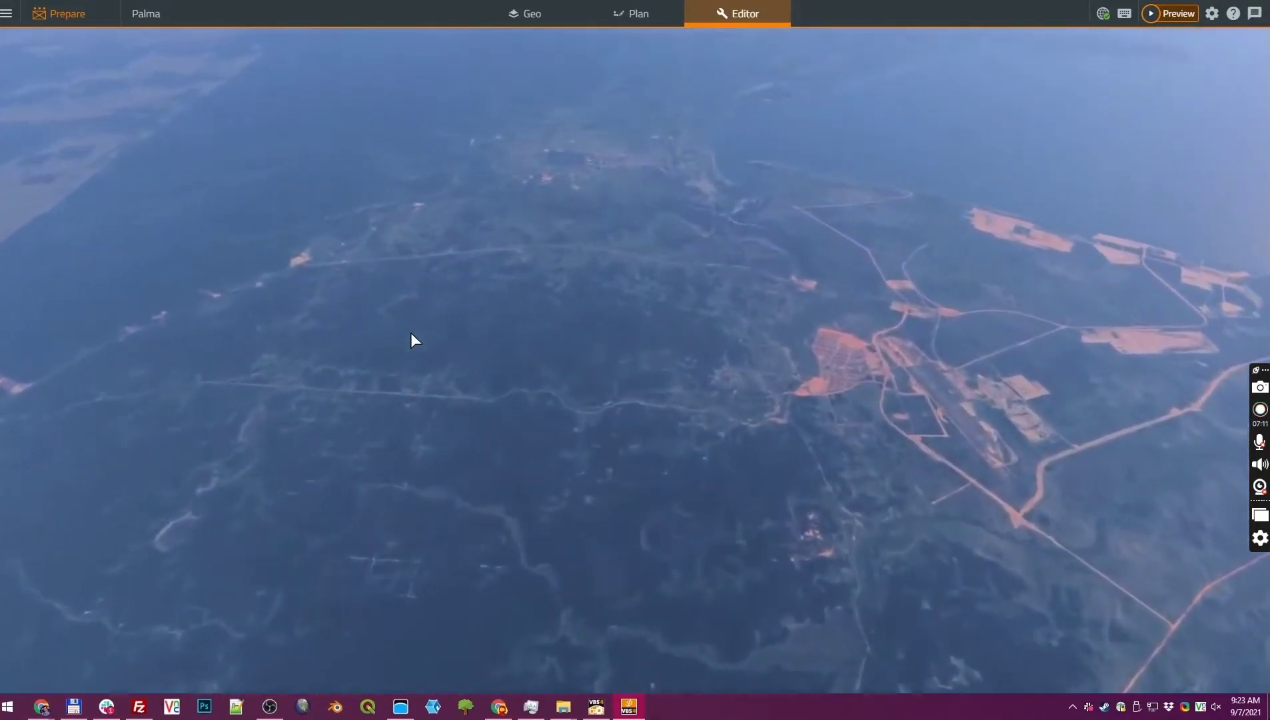
pyautogui.press('w')
pyautogui.moveTo(410, 333); pyautogui.dragTo(440, 326, button='right')
pyautogui.press('w')
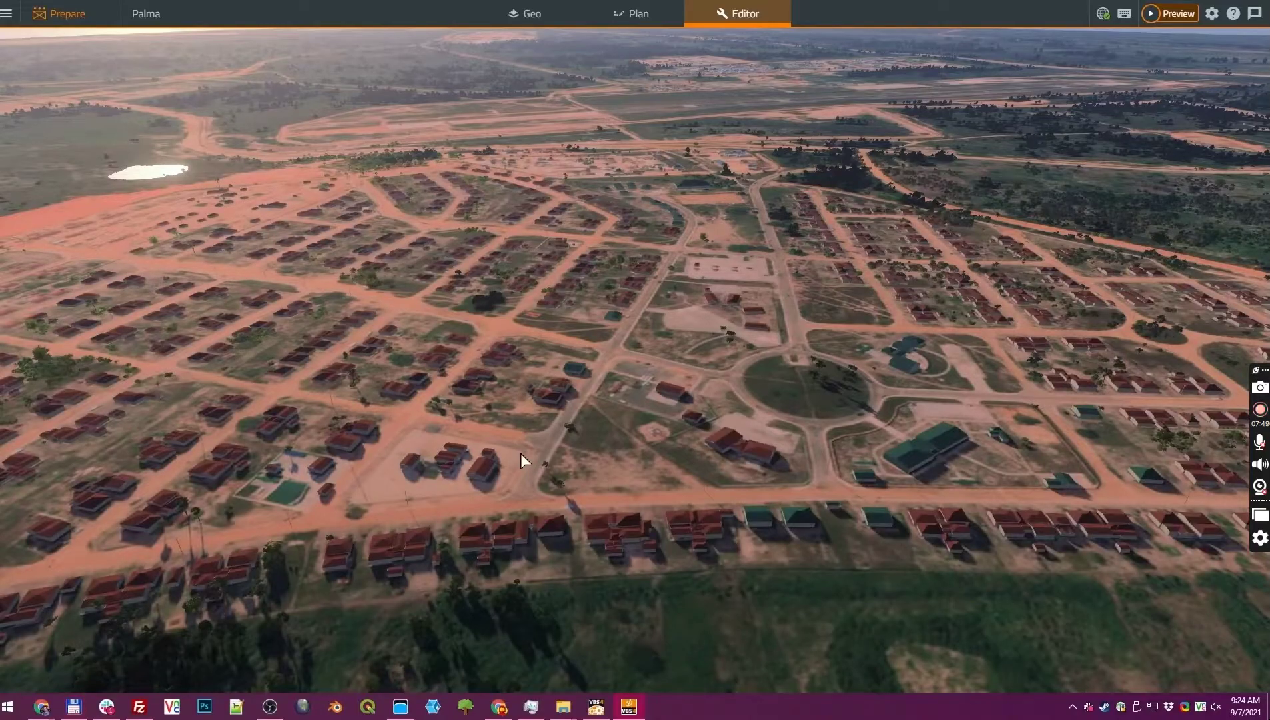
# Step: Circle around the town, centring the round plaza and revealing the surrounding bushland
pyautogui.moveTo(529, 452); pyautogui.dragTo(659, 444, button='right')
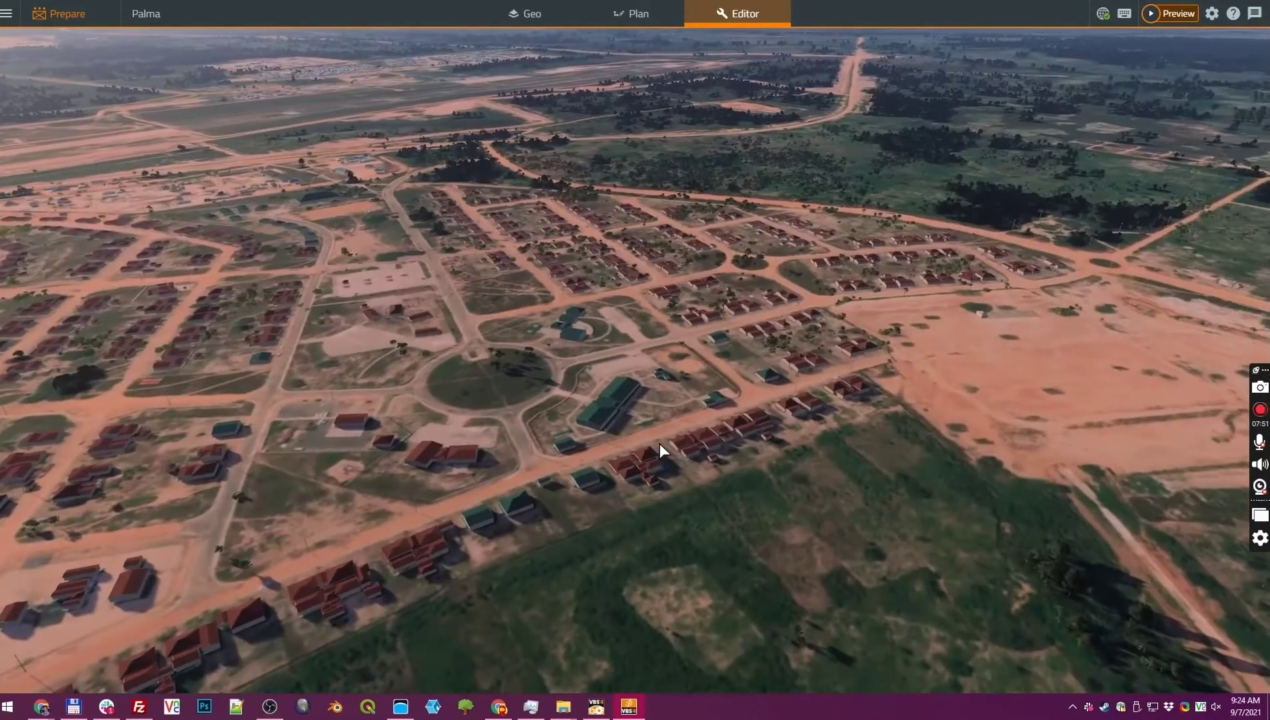
pyautogui.press('a')
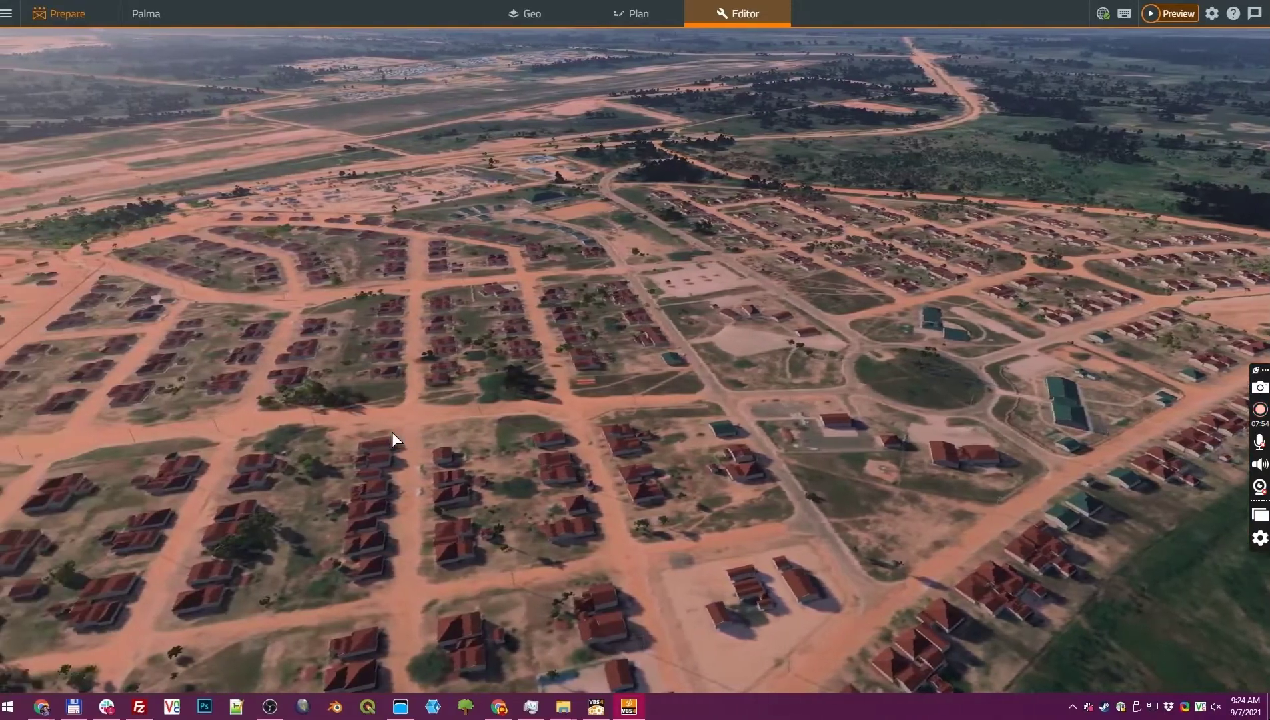
pyautogui.moveTo(392, 439); pyautogui.dragTo(647, 416, button='right')
pyautogui.press('s')
pyautogui.press('a')
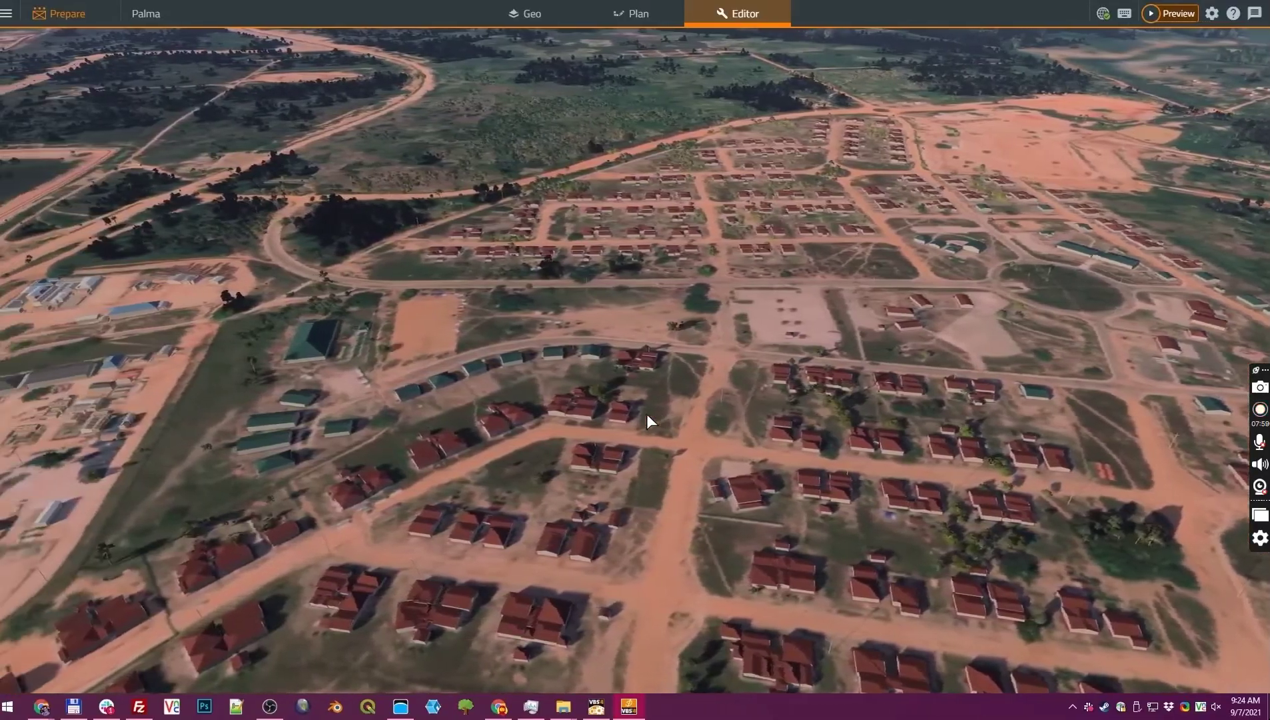
pyautogui.press('s')
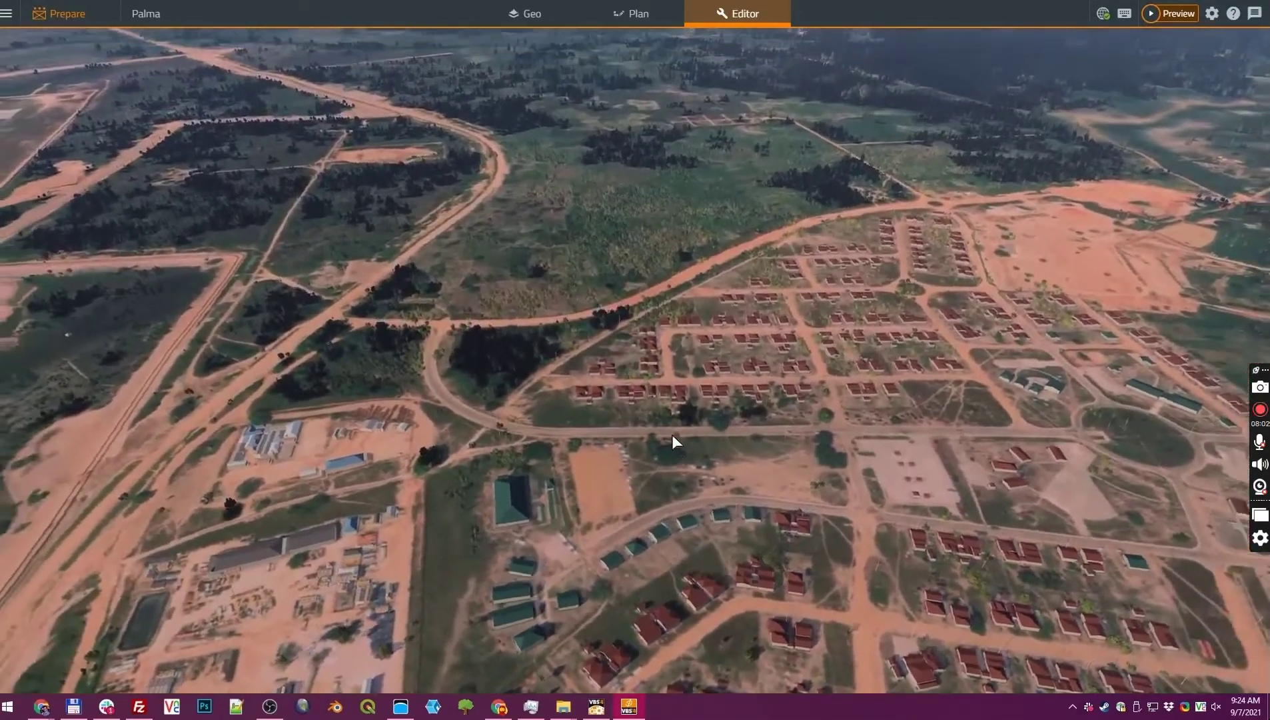
# Step: Swing over to the airstrip and descend to the runway 35 threshold stripes
pyautogui.press('s')
pyautogui.moveTo(768, 444); pyautogui.dragTo(222, 385, button='right')
pyautogui.press('w')
pyautogui.press('s')
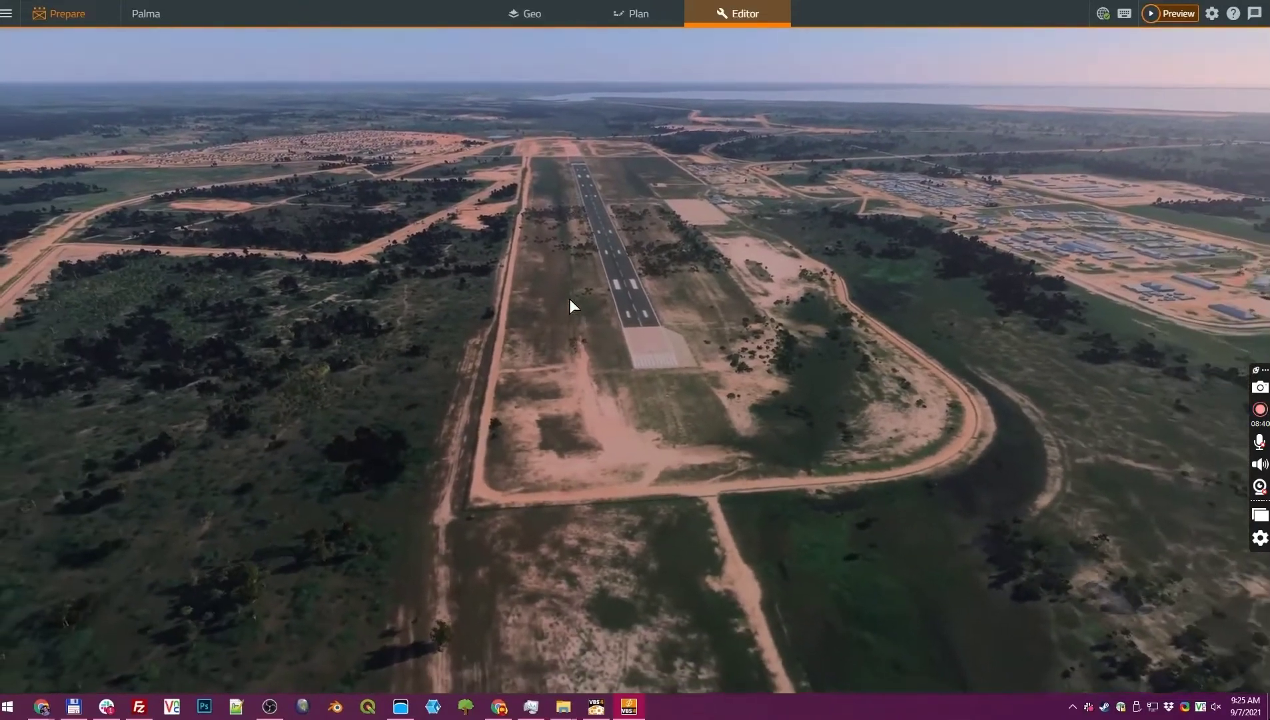
# Step: Descend to ground level on the asphalt runway beside the large 35 marking
pyautogui.moveTo(971, 459)
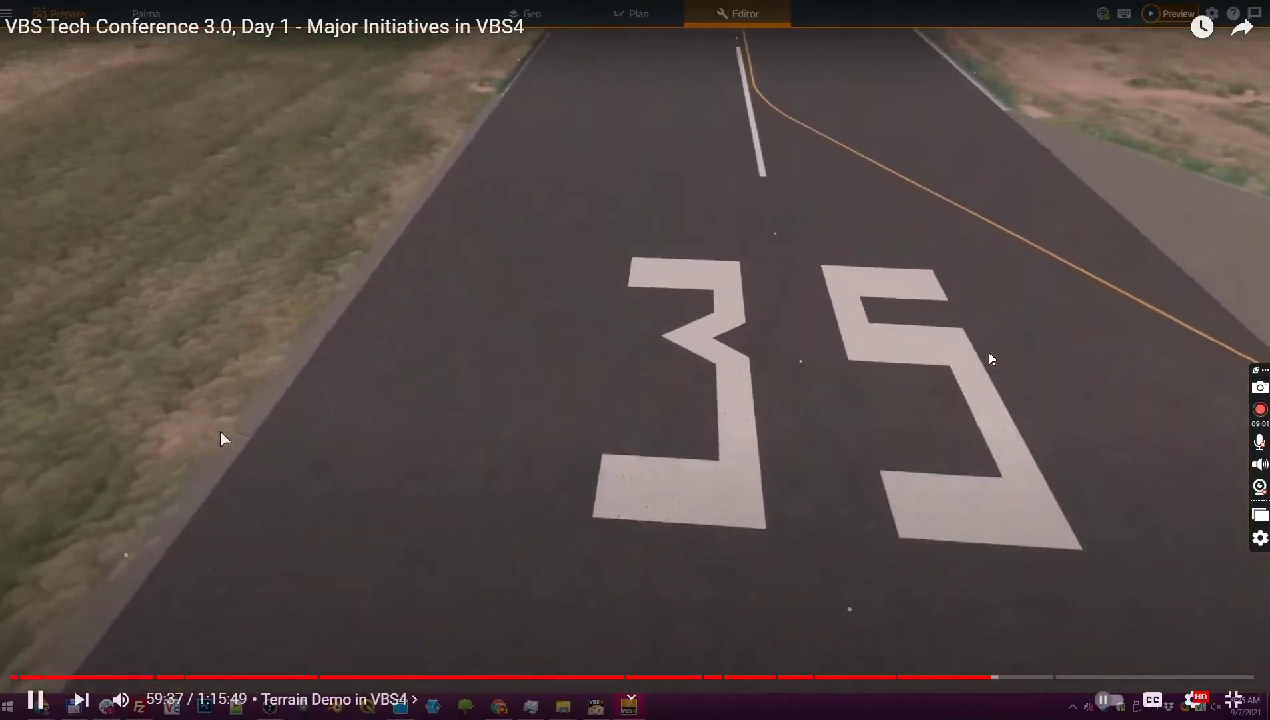
# Step: Exit fullscreen so the terrain demo plays in the regular YouTube player
pyautogui.press('Escape')
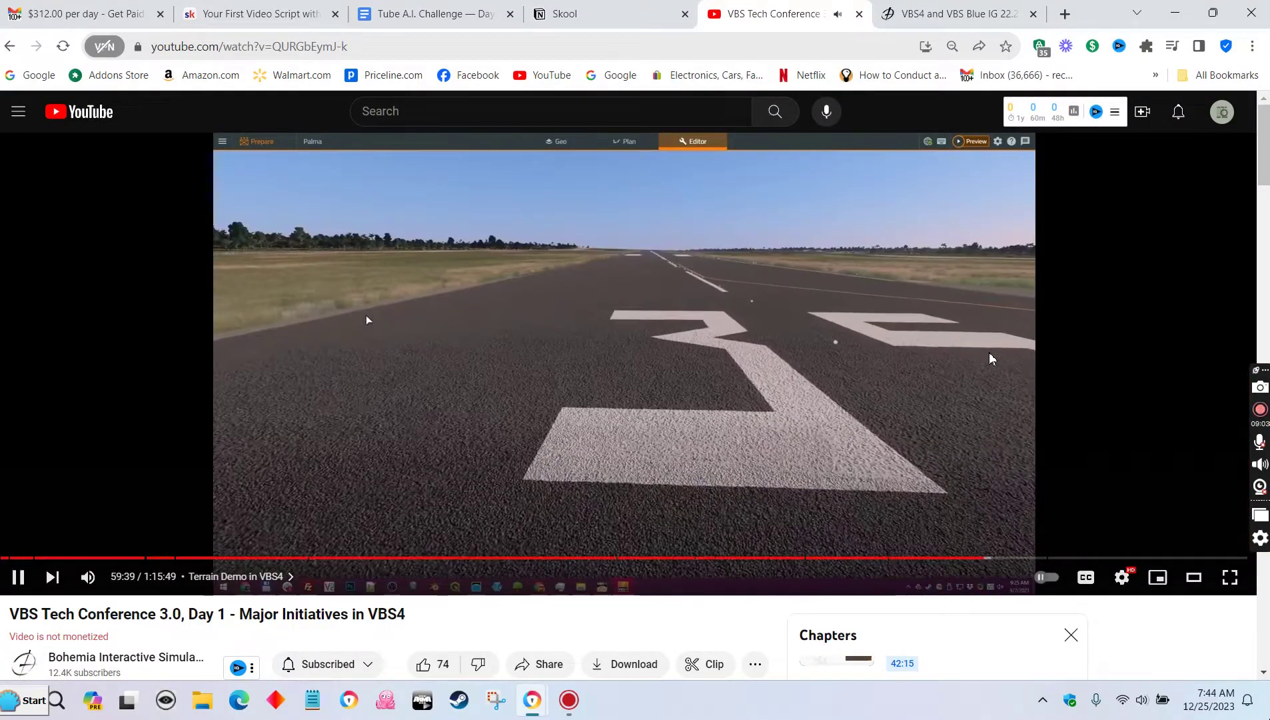